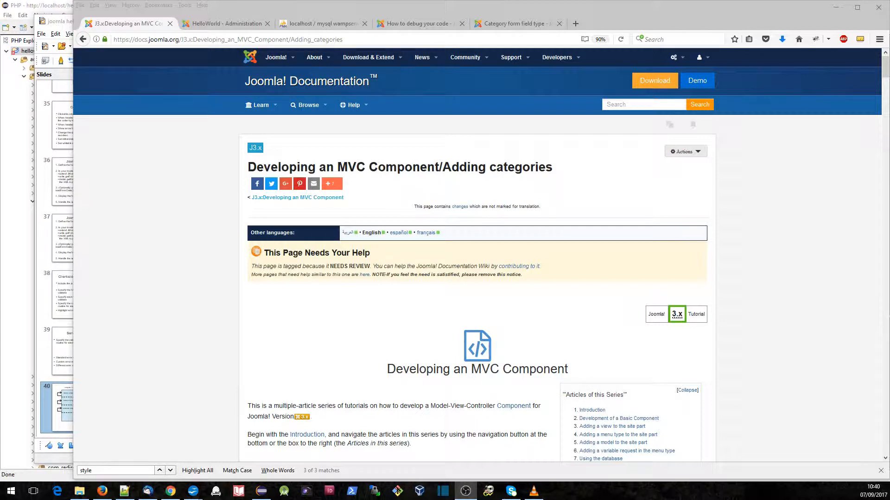
- Bring forward the Impress slide diagramming the Helloworld-to-Categories table link
click(44, 424)
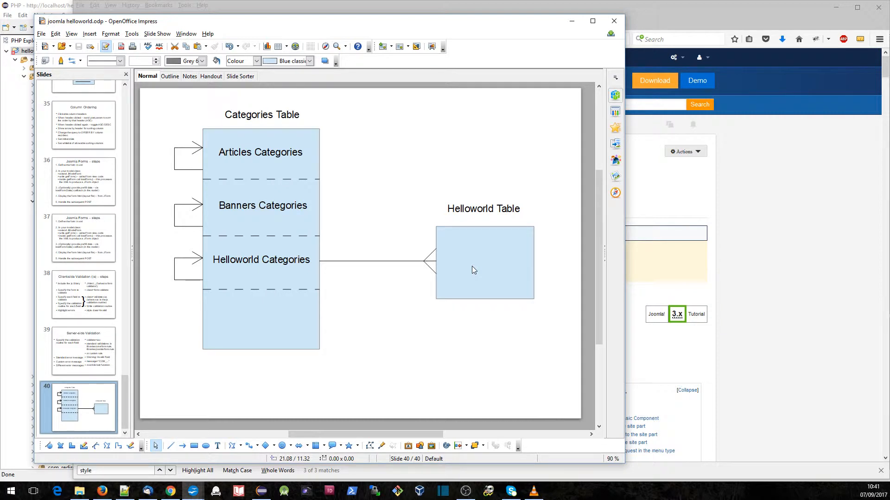
- Return to the Firefox window showing the Adding categories tutorial
click(654, 13)
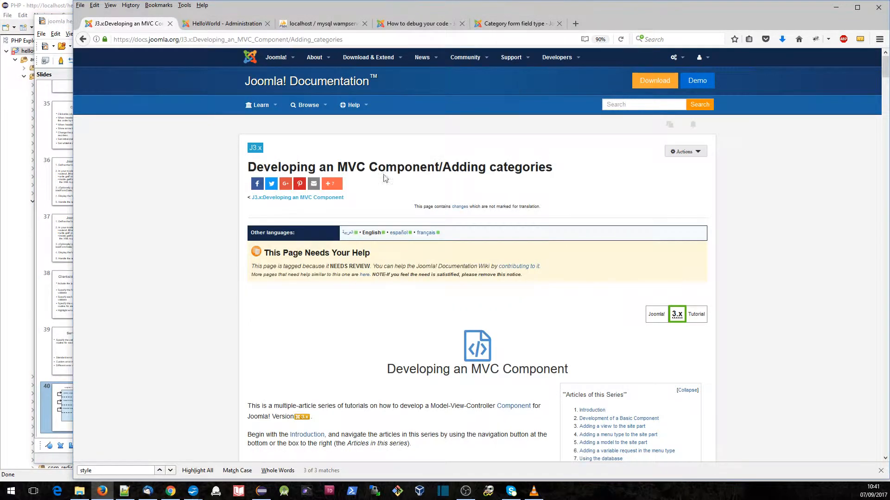
scroll(168, 259, down, 5)
scroll(168, 258, down, 5)
scroll(169, 259, down, 5)
scroll(168, 258, down, 3)
scroll(168, 258, down, 2)
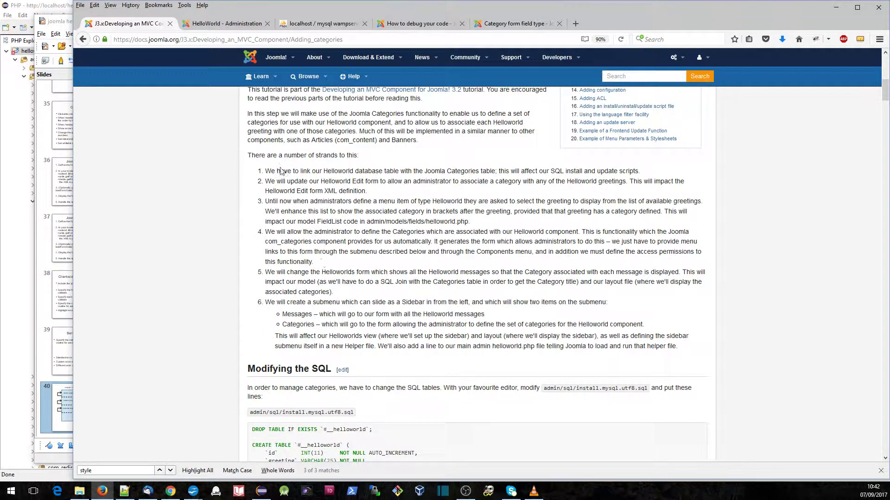
- Show the Messages/Categories submenu sidebar in HelloWorld administration and list the categories Top and A
click(227, 24)
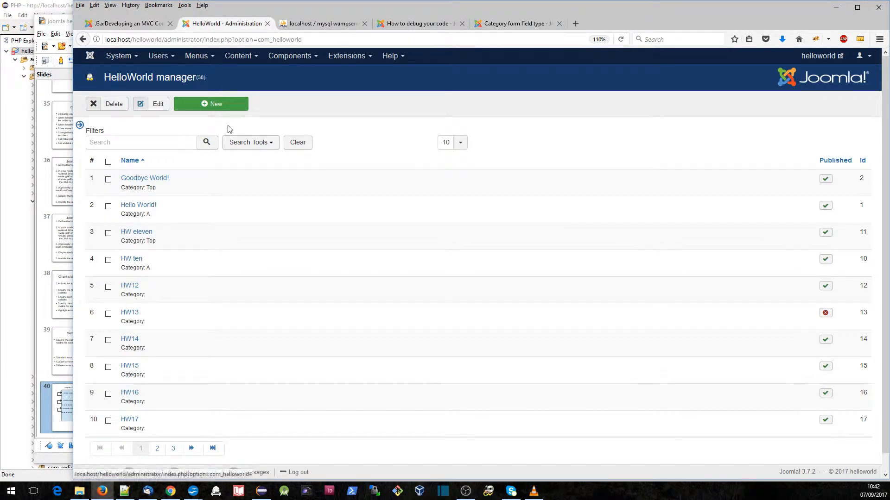
click(80, 125)
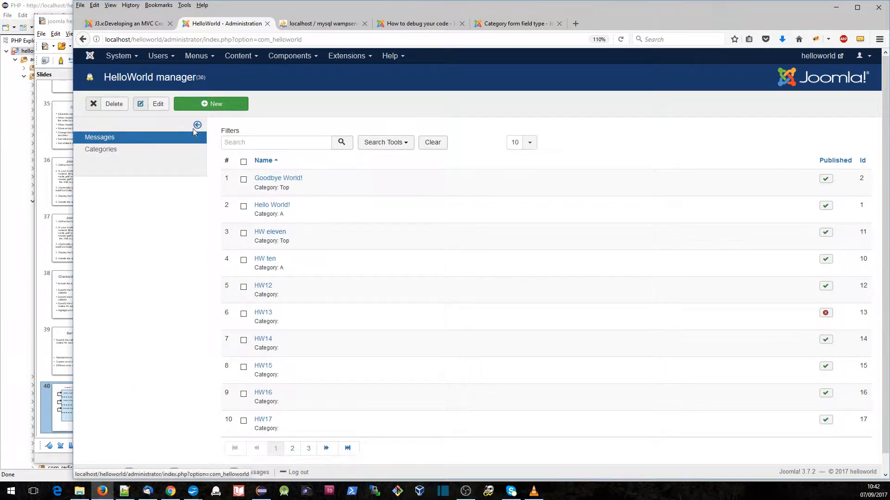
click(197, 124)
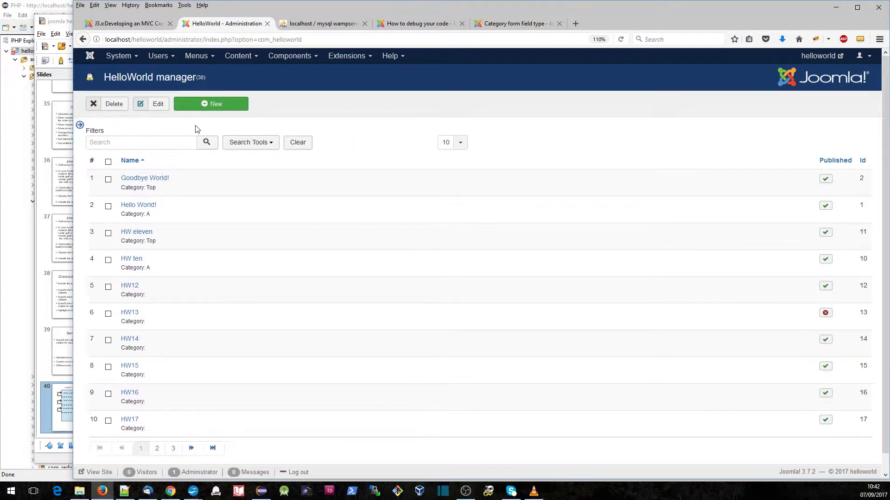
click(80, 125)
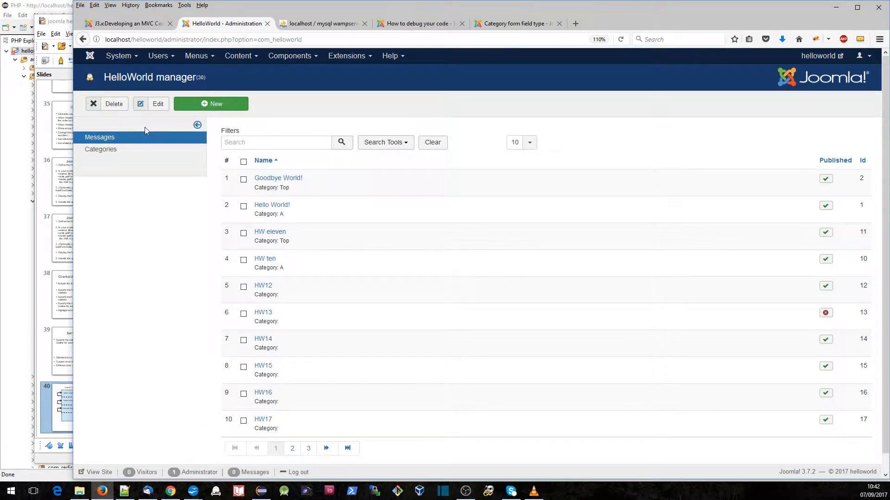
click(108, 150)
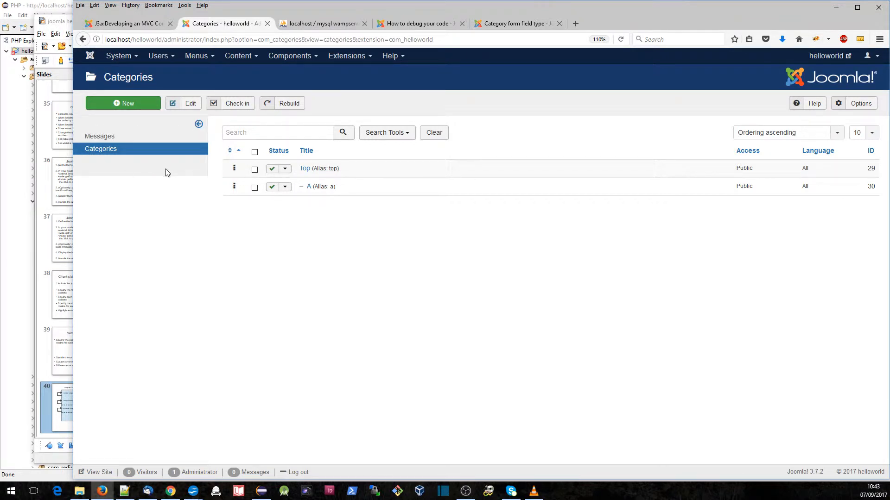
- Glance at the Eclipse workspace, then bring Firefox back on the 'How to debug your code' article
click(18, 357)
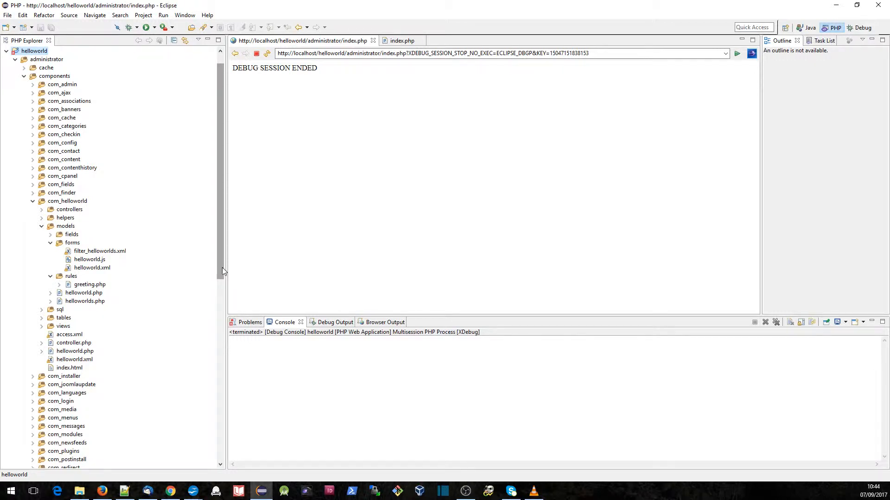
click(103, 491)
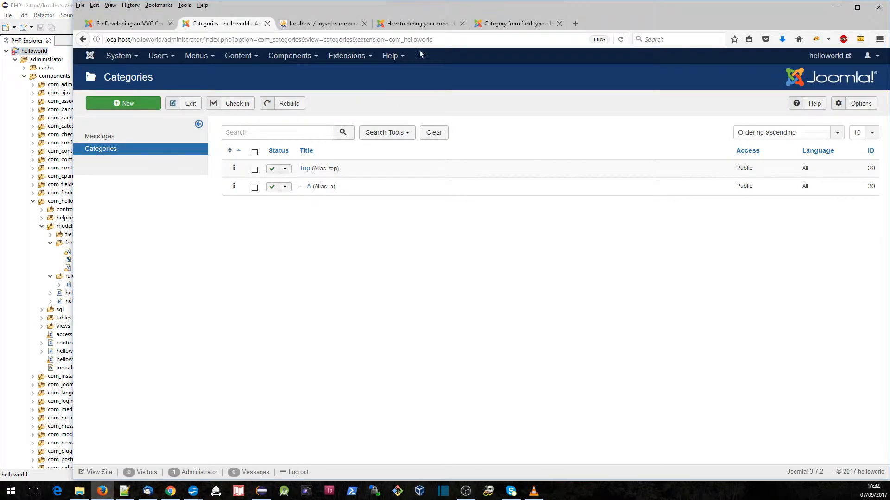
click(417, 23)
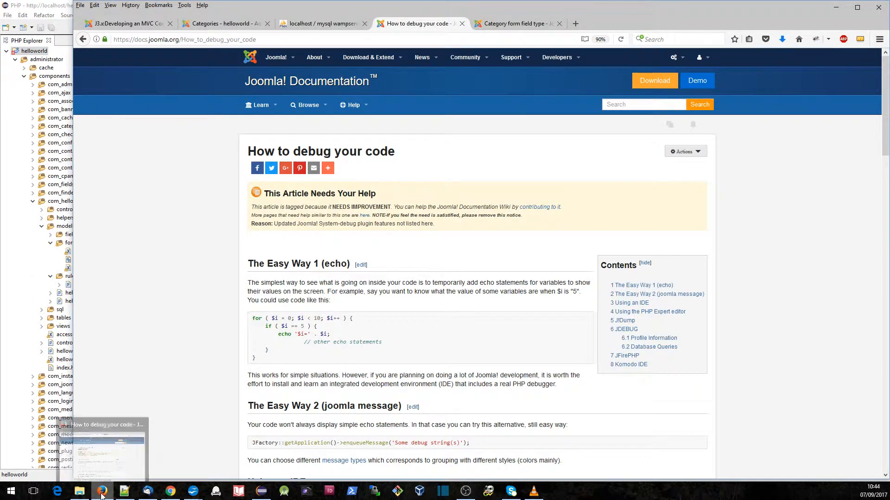
mouse_move(102, 491)
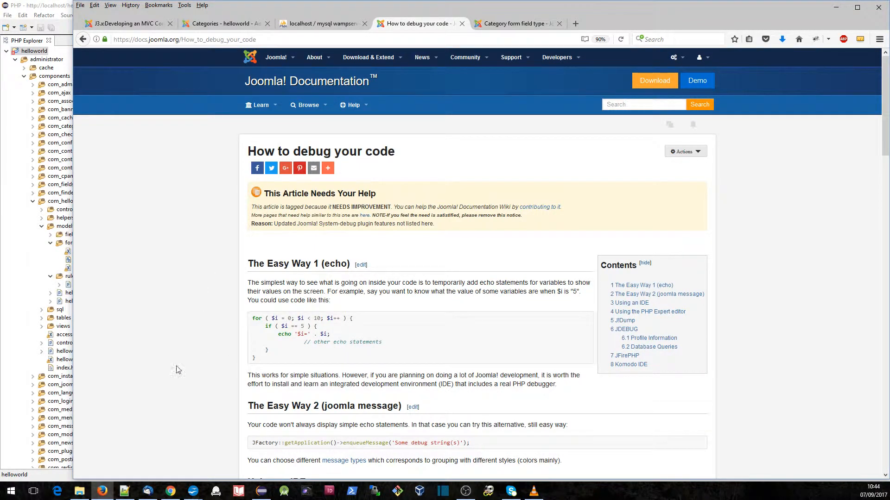
- Minimize Firefox so the Eclipse PHP workspace is visible
click(103, 492)
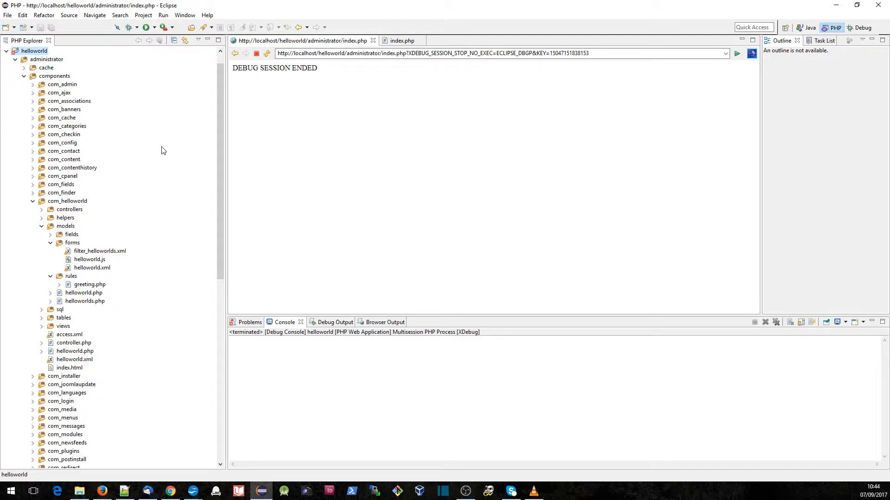
- Launch the helloworld debug session and resume past the initial suspend at index.php line 12
click(128, 28)
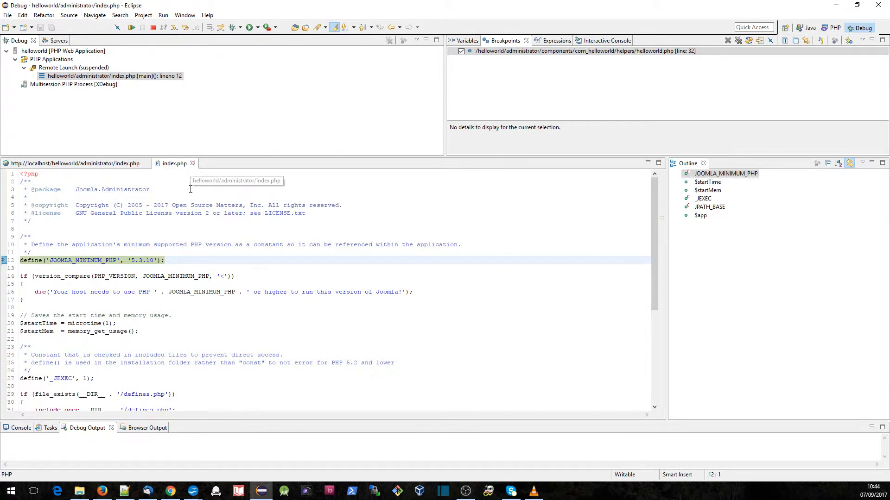
click(114, 164)
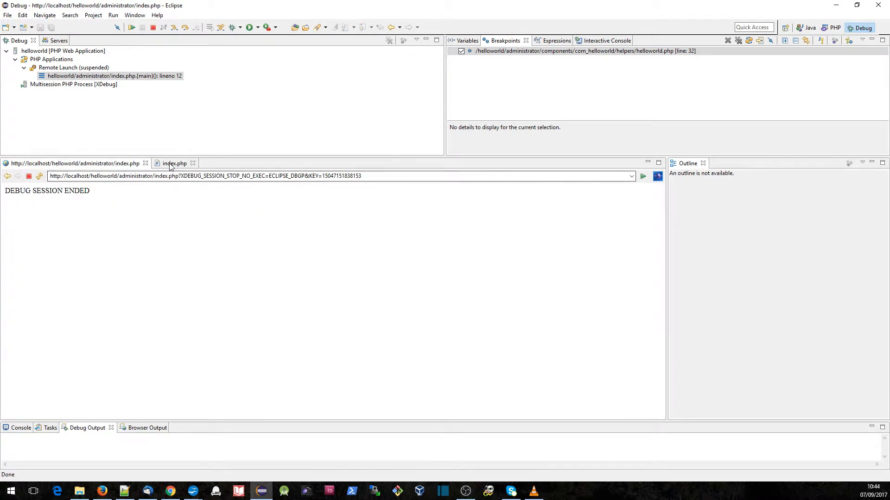
click(174, 164)
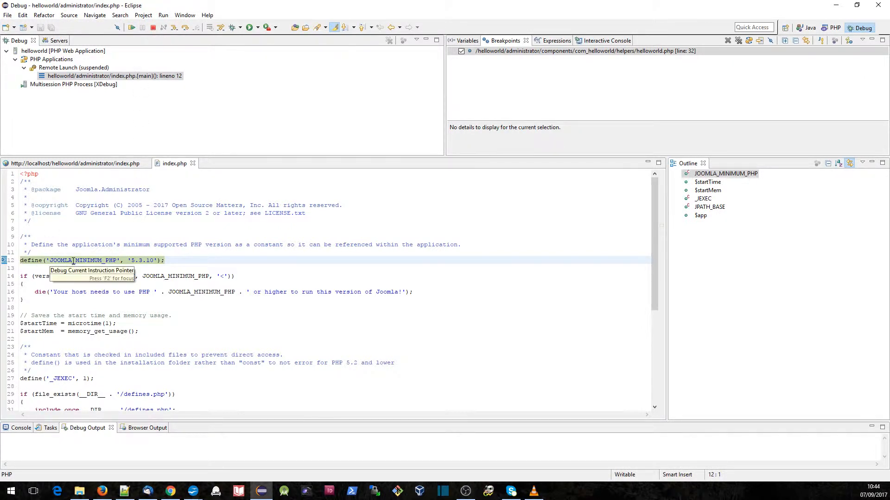
click(132, 28)
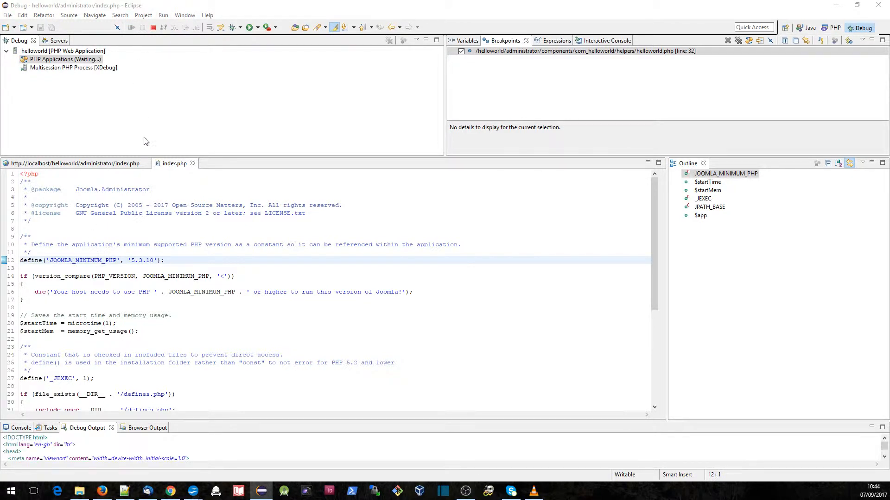
- Log in to the Joomla administrator as admin in the debugger's built-in browser
click(134, 164)
click(315, 263)
text(admin)
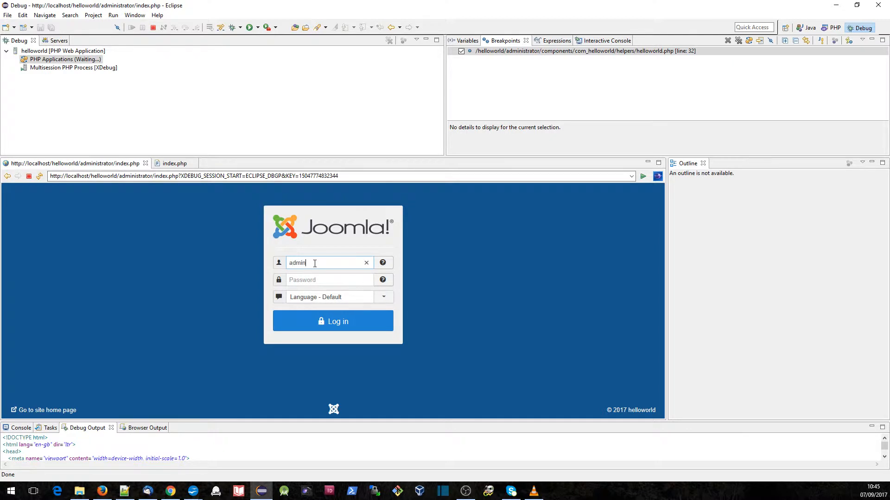
key(Tab)
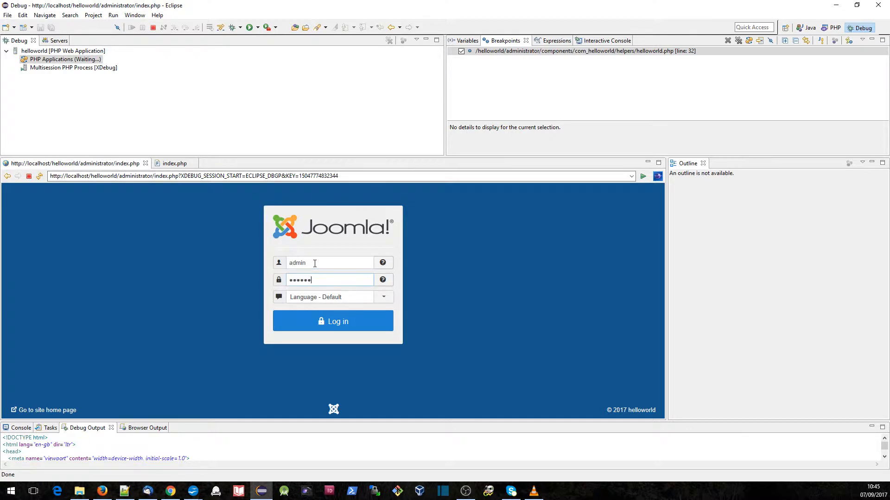
click(332, 322)
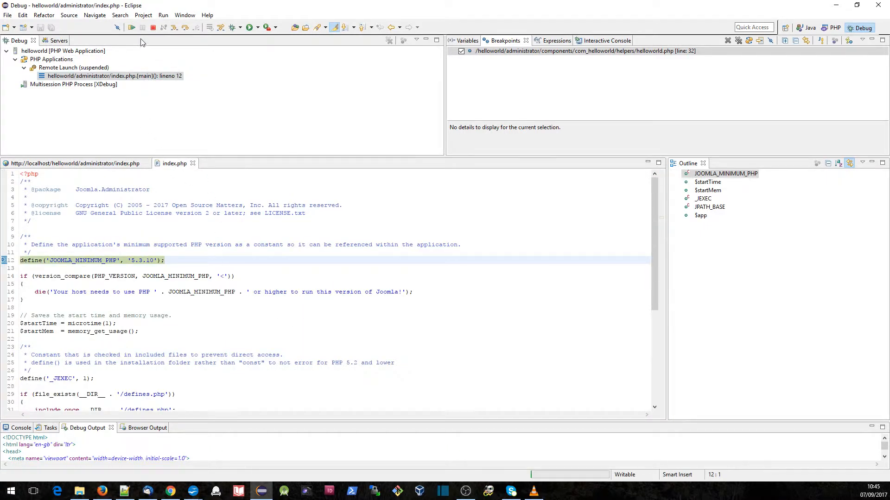
- Resume execution repeatedly until the Control Panel loads without suspending
click(132, 27)
click(132, 28)
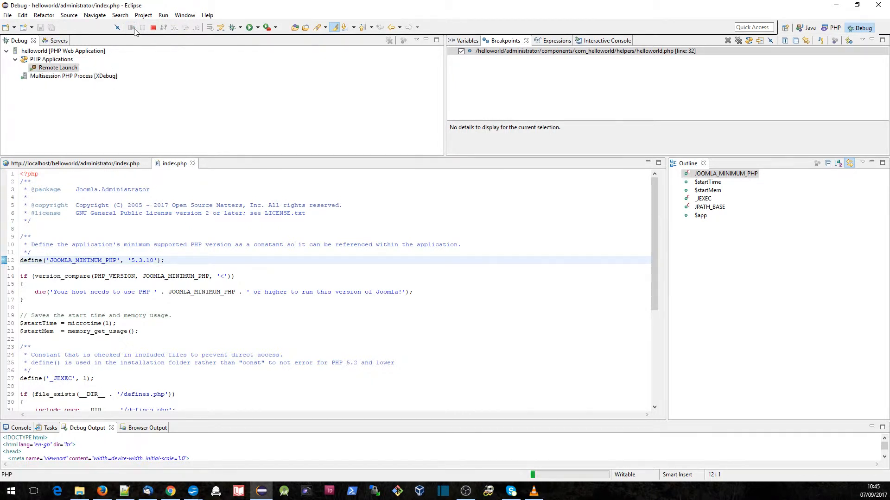
click(133, 28)
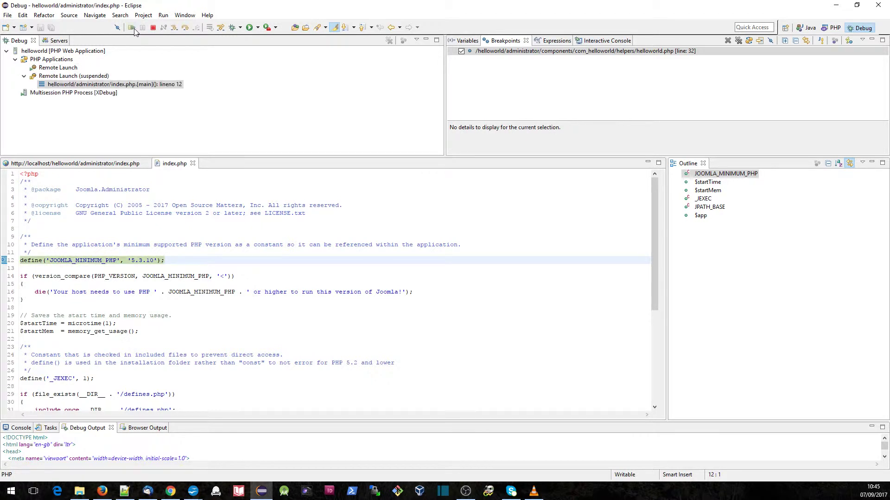
click(132, 27)
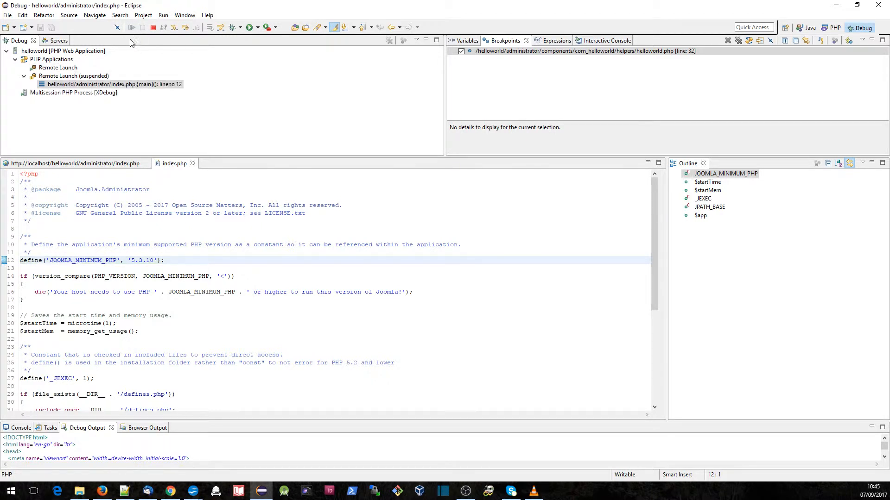
- Navigate from the Control Panel to Components > Hello World! in the built-in browser
click(75, 163)
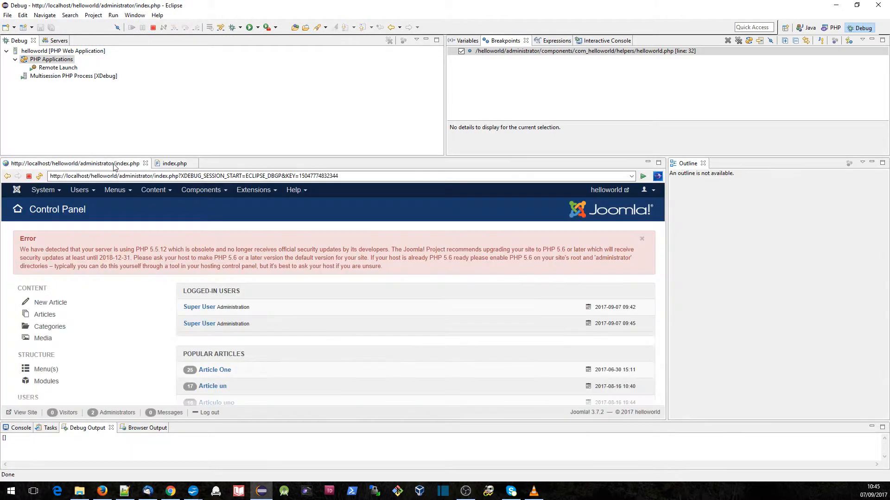
click(153, 305)
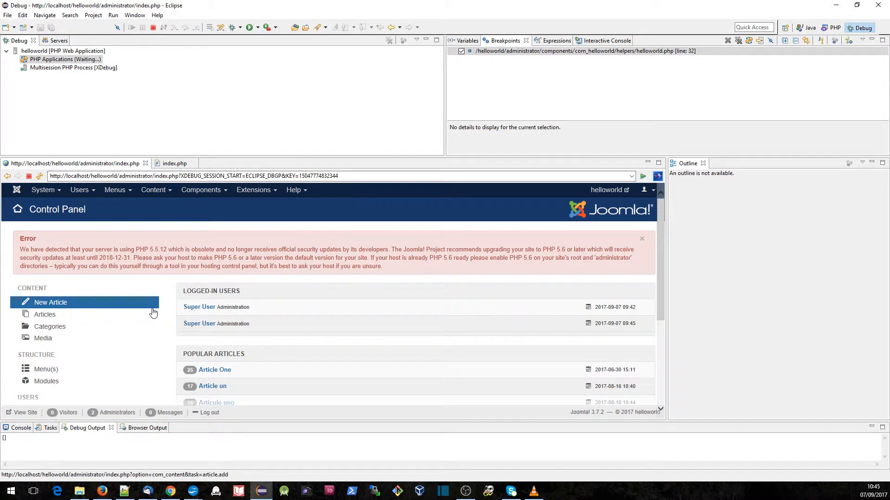
click(204, 192)
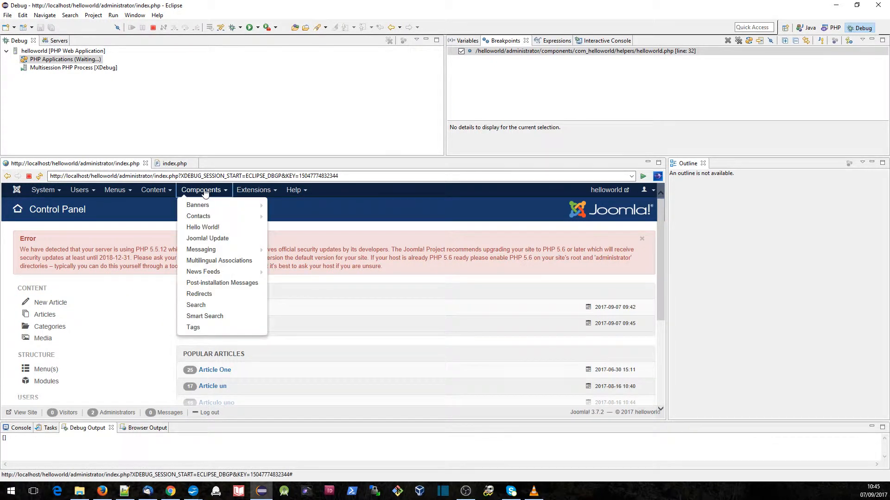
click(205, 227)
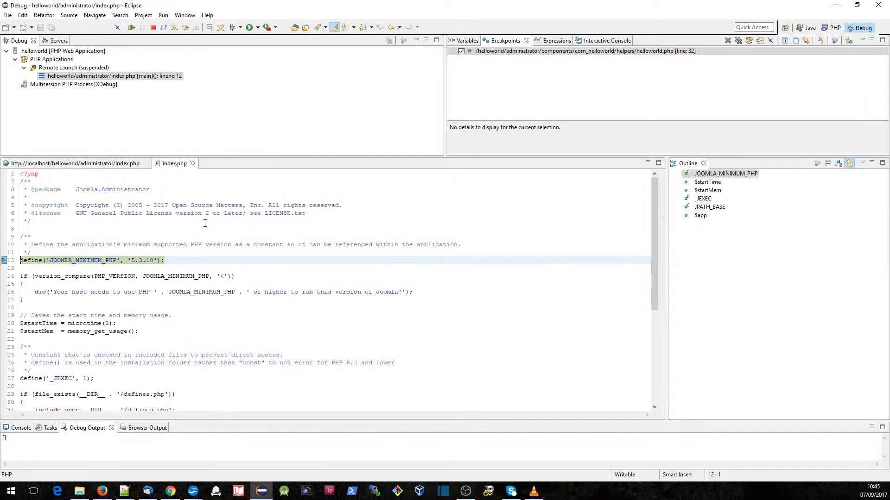
- Resume past the index.php and addSubmenu breakpoints, view the HelloWorld manager, and return to helloworld.php
click(132, 27)
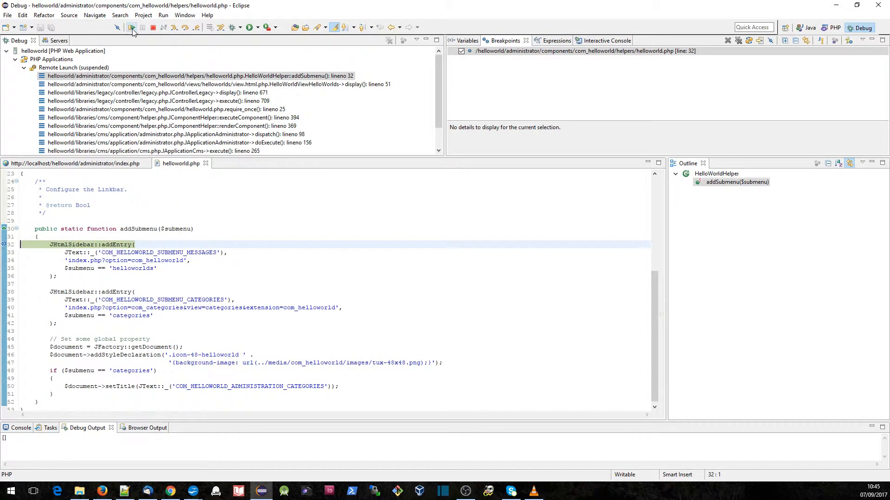
click(132, 30)
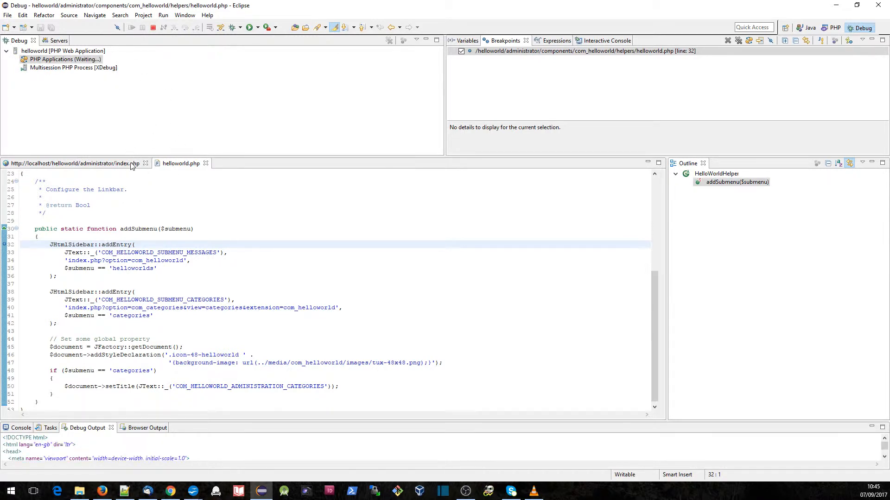
click(75, 162)
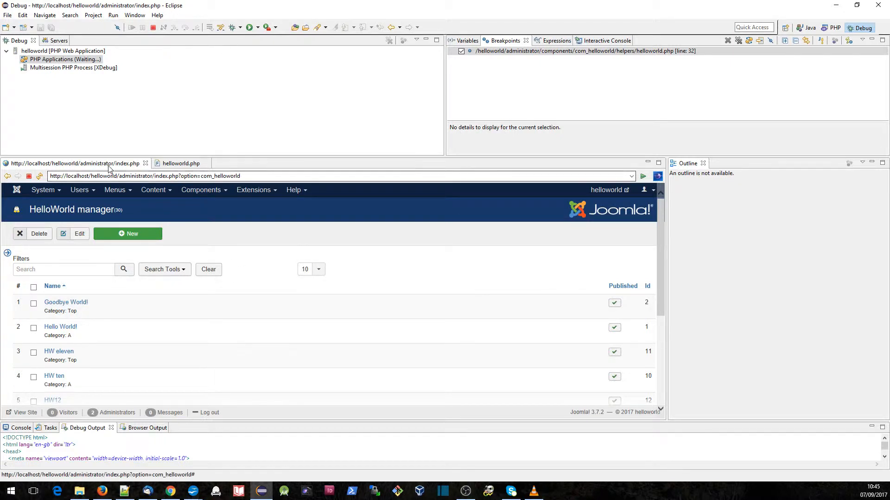
click(179, 164)
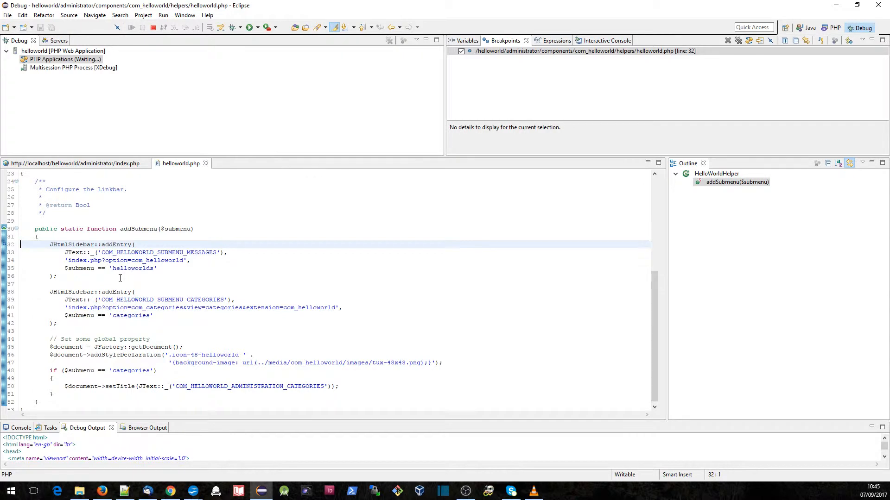
- Reveal the Messages and Categories sidebar in the HelloWorld manager, checking the helloworld.php source between views
click(111, 164)
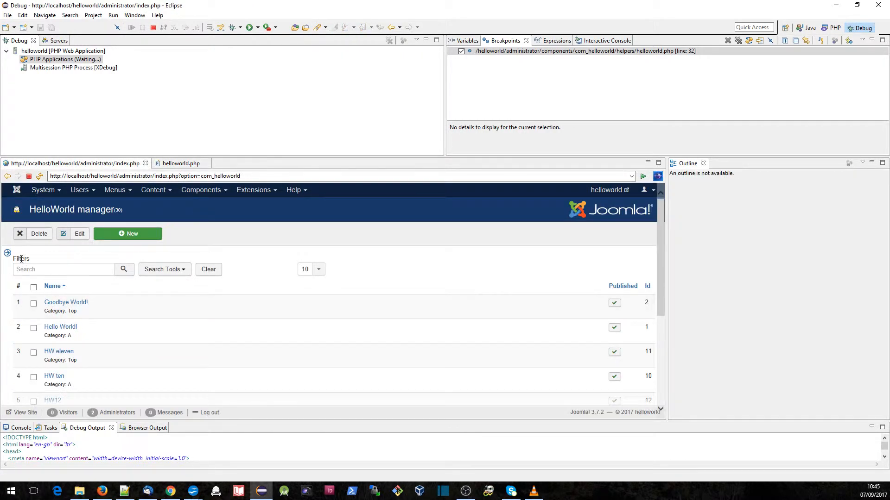
click(8, 254)
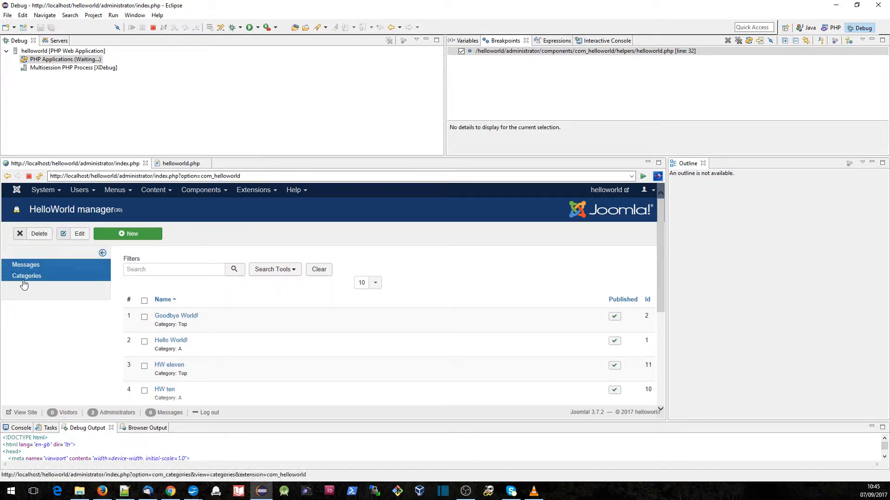
click(177, 163)
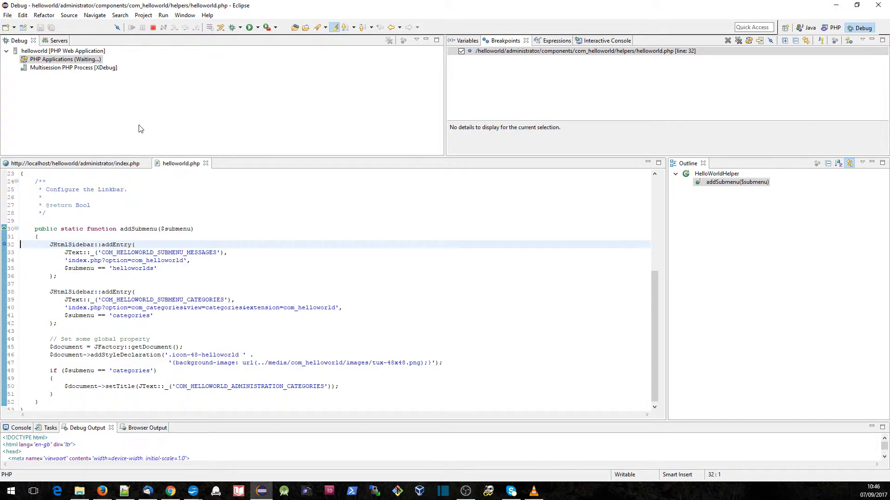
click(120, 166)
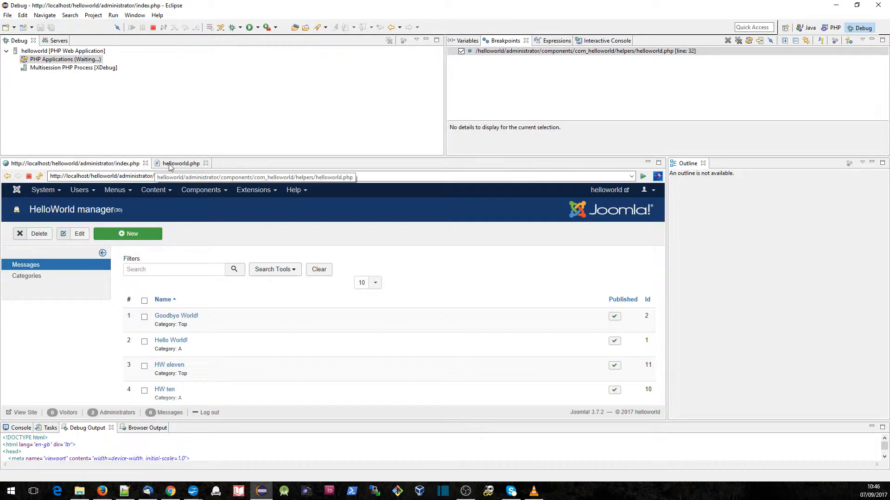
click(177, 164)
click(125, 167)
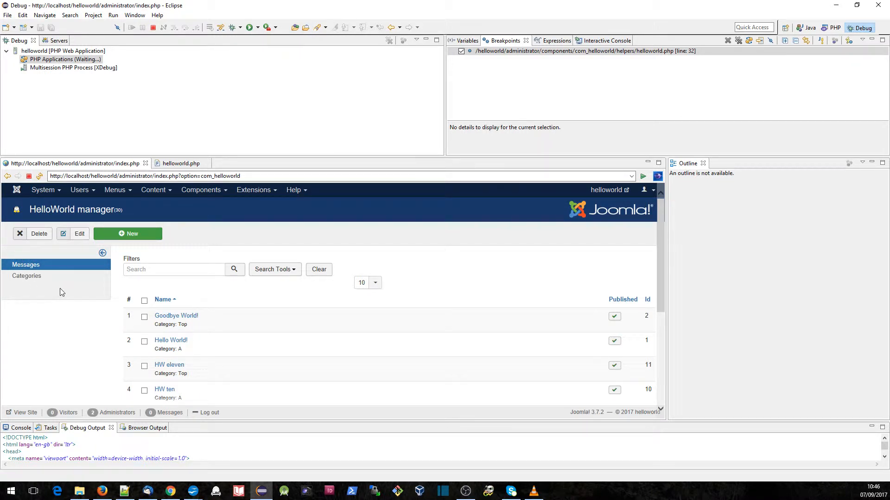
- Request the Categories page and resume past the index.php line 12 stop to reach the addSubmenu breakpoint
click(27, 277)
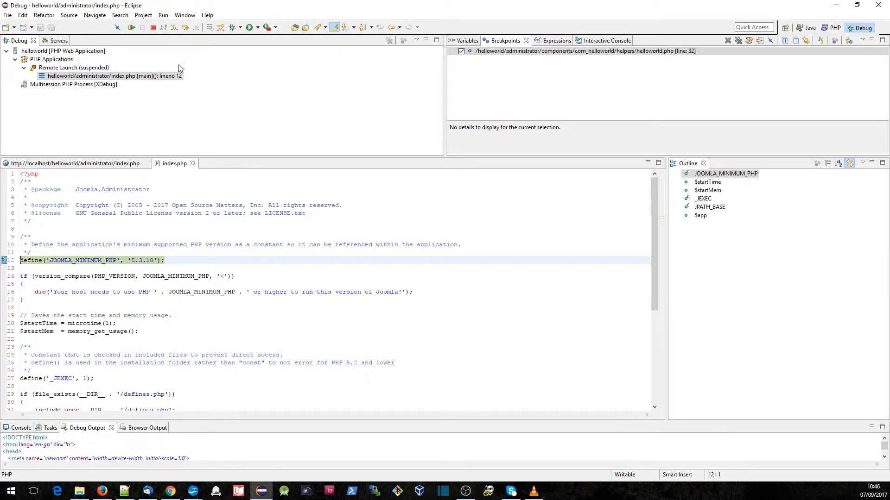
click(131, 27)
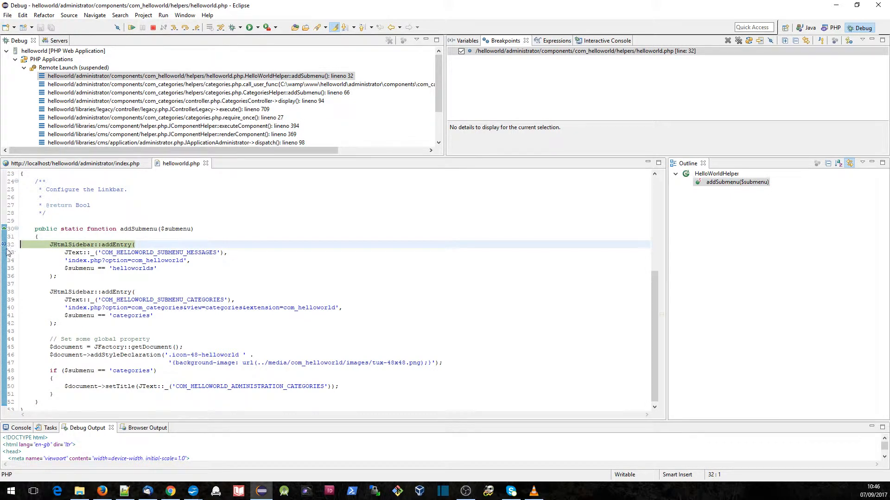
- At the addSubmenu breakpoint, inspect $submenu in the Variables view to confirm it holds 'categories'
mouse_move(4, 244)
click(230, 266)
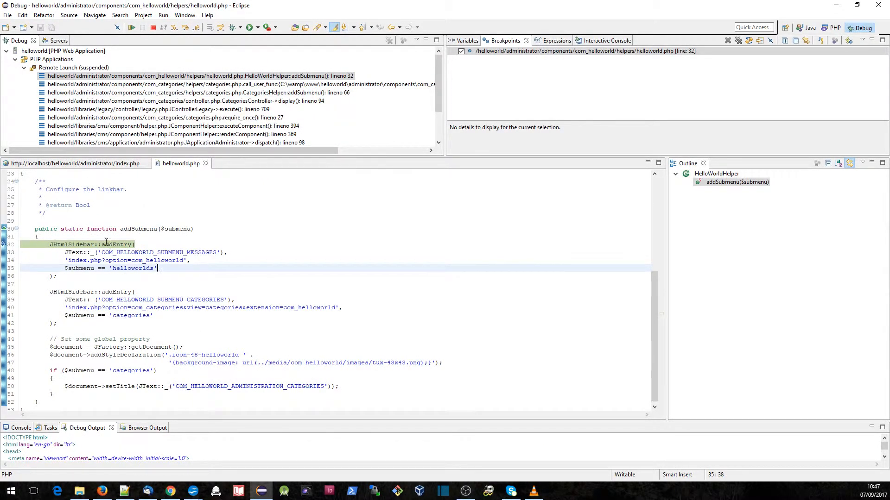
click(469, 40)
click(484, 70)
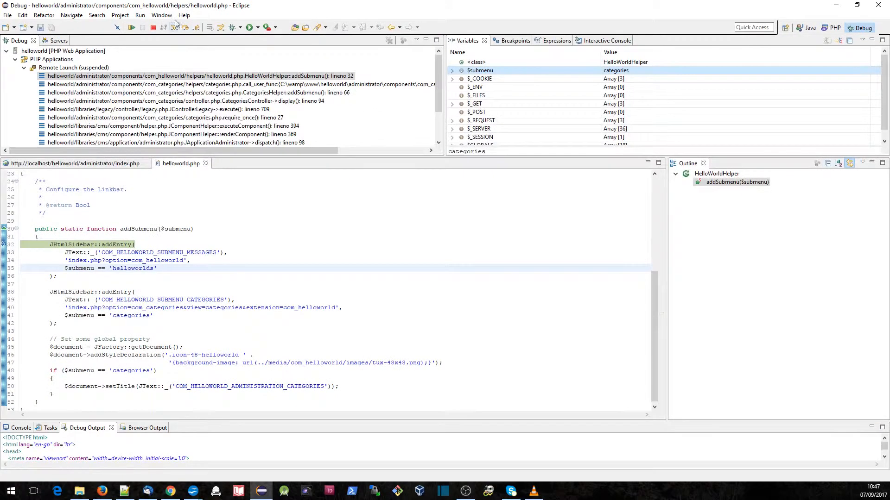
- Step over addSubmenu through the Categories sidebar entry and the getDocument line
click(187, 29)
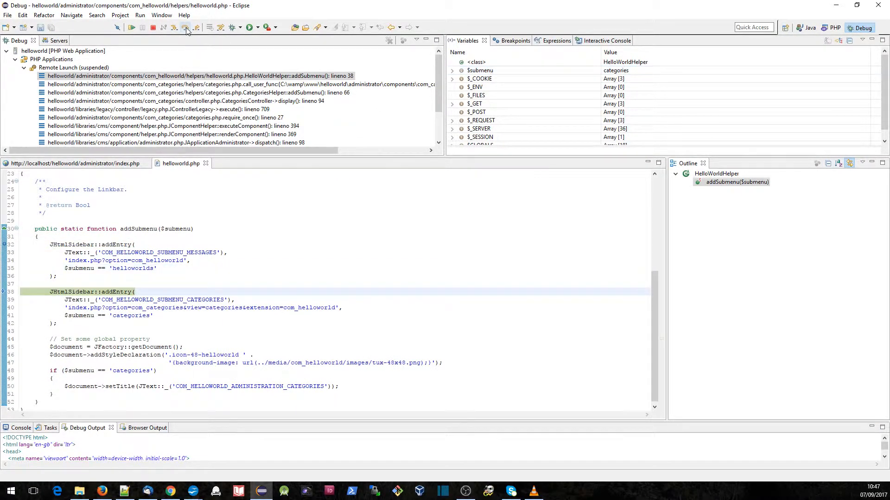
click(187, 28)
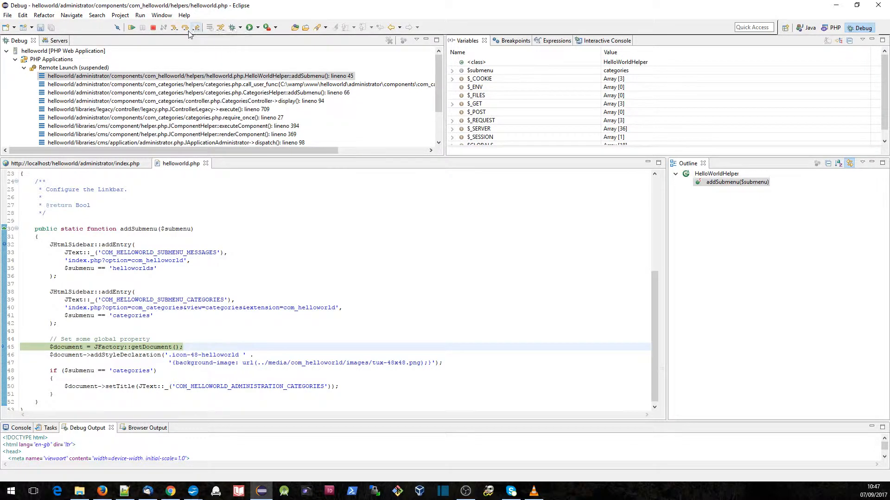
click(186, 28)
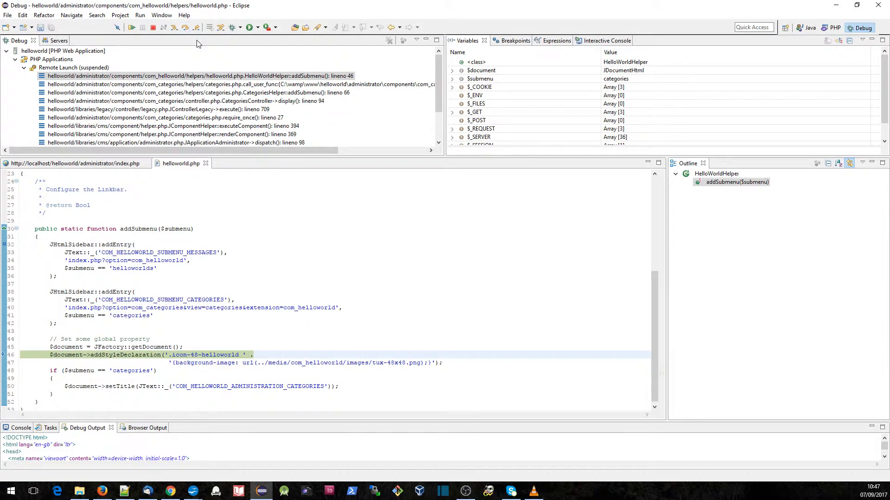
- Inspect the $document object's properties in Variables, then step return into CategoriesHelper at line 70
click(481, 70)
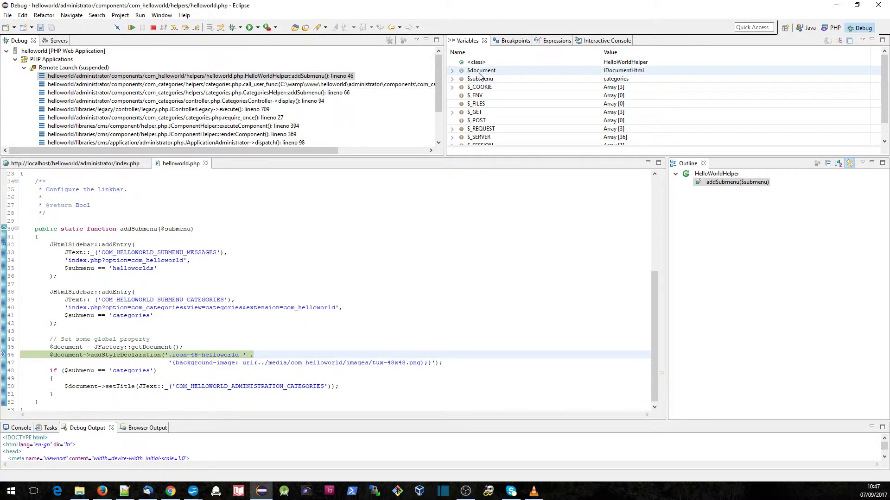
click(453, 70)
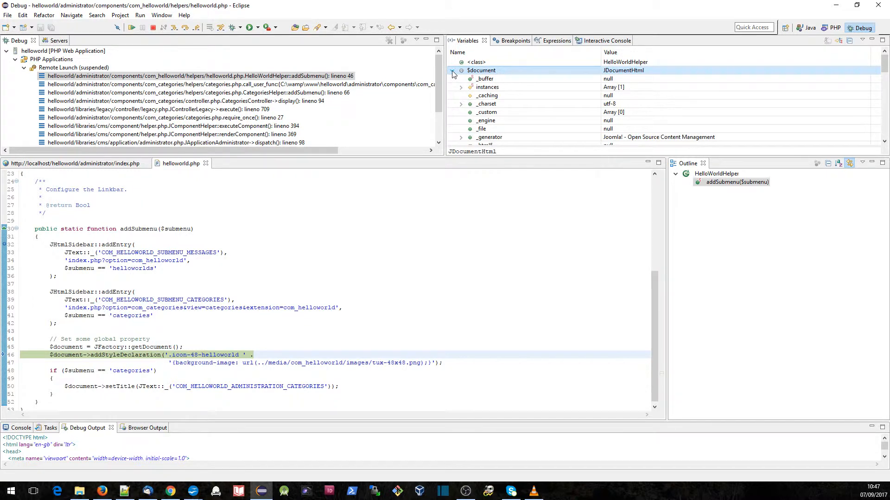
click(452, 71)
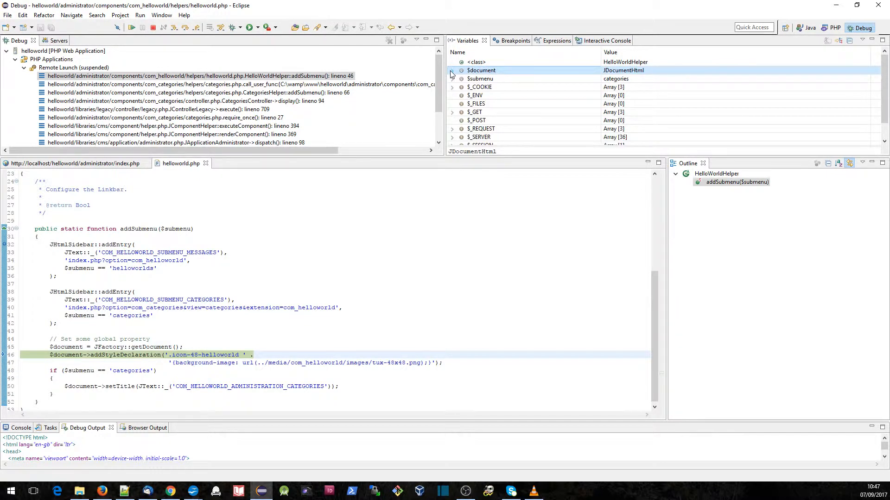
click(198, 29)
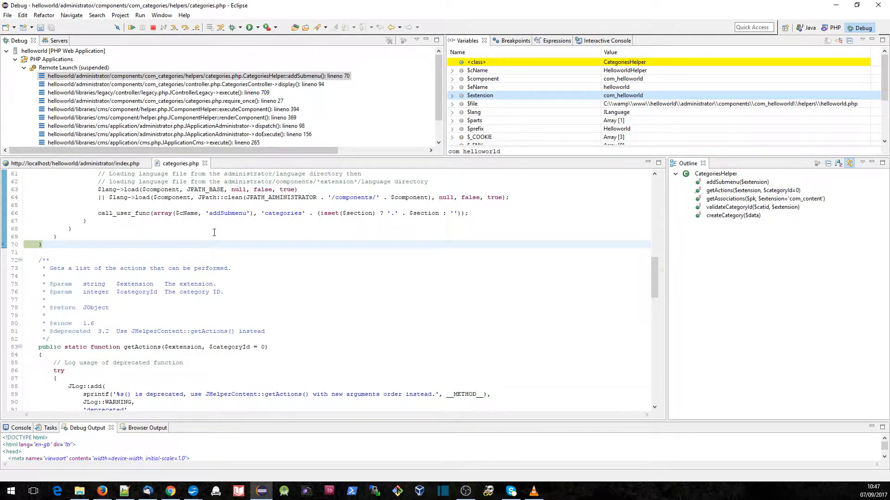
scroll(200, 238, up, 3)
scroll(199, 238, up, 6)
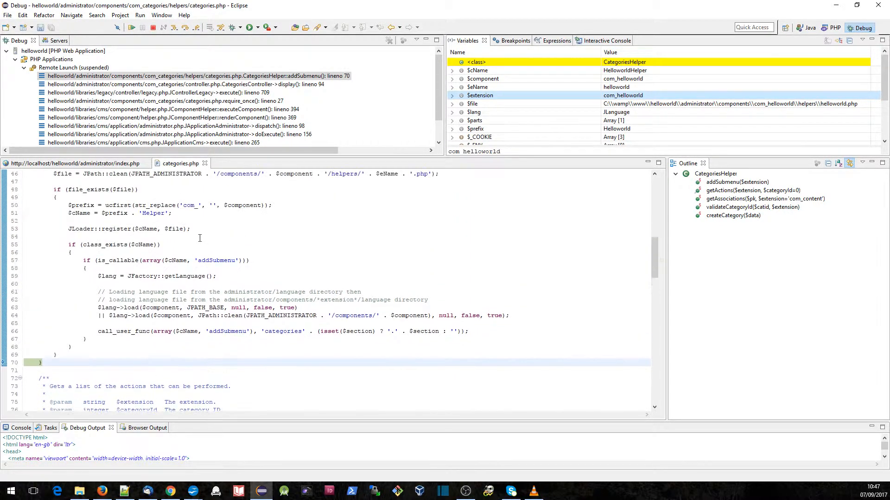
scroll(199, 239, up, 6)
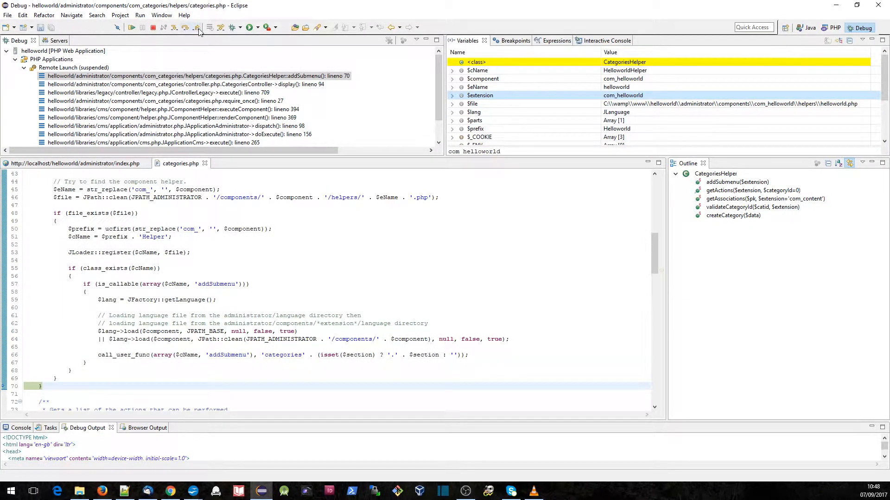
- Step return from the categories helper to CategoriesController::display() at line 95
click(197, 27)
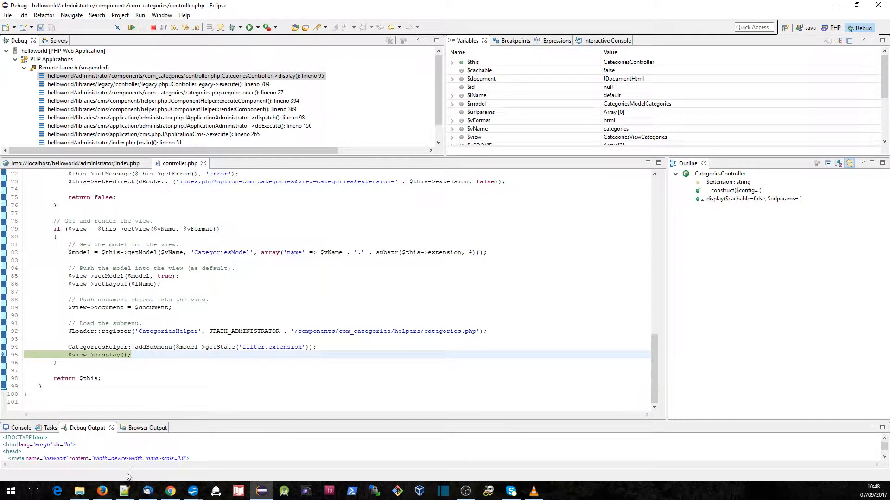
- Bring the browser's helloworld Categories admin page forward and hide its Messages/Categories sidebar
click(102, 492)
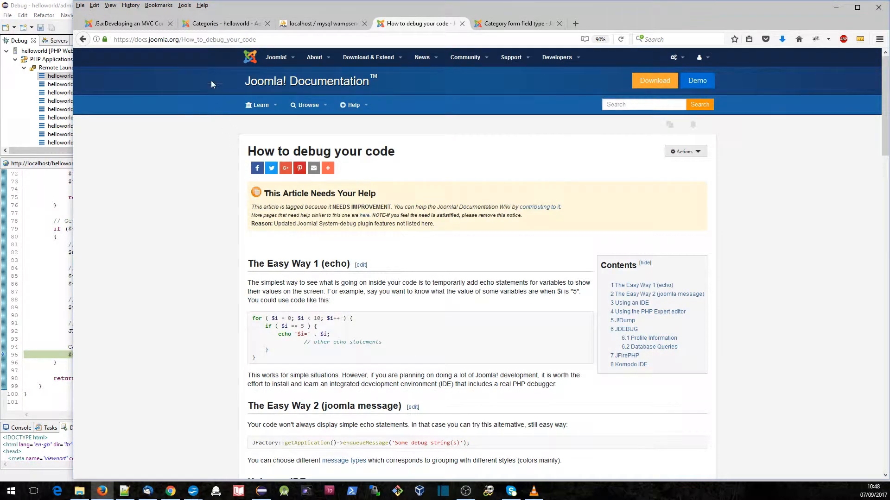
click(219, 24)
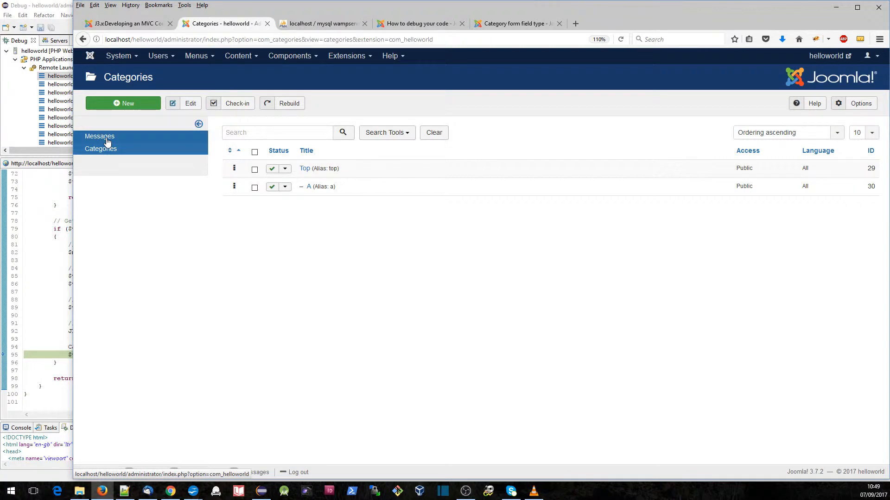
click(198, 124)
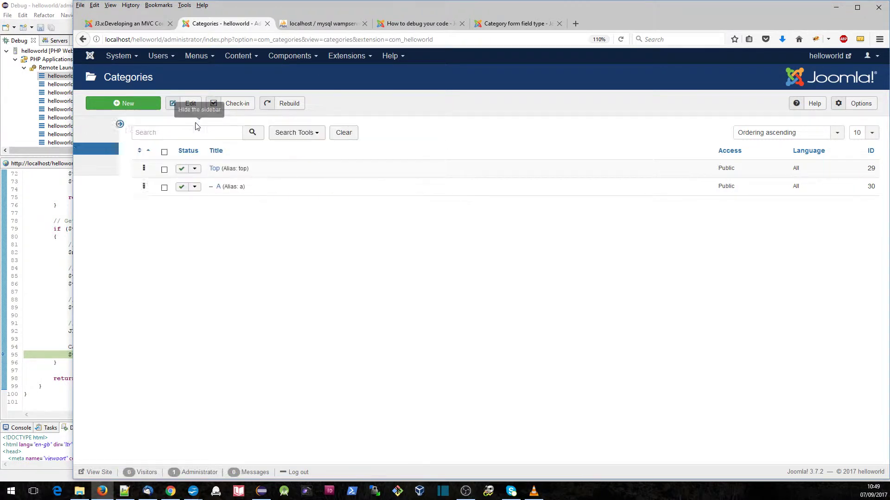
- Go to Components > Banners and show its Banners, Categories, Clients and Tracks side list
click(291, 59)
mouse_move(286, 73)
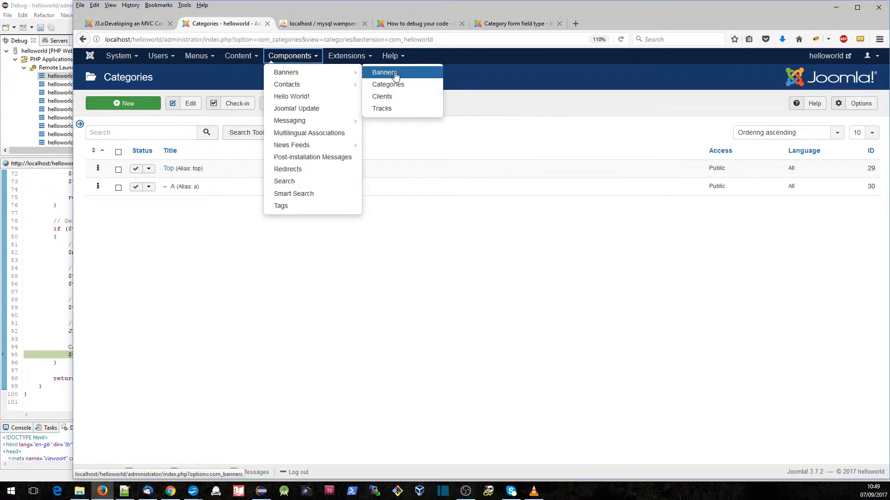
click(292, 72)
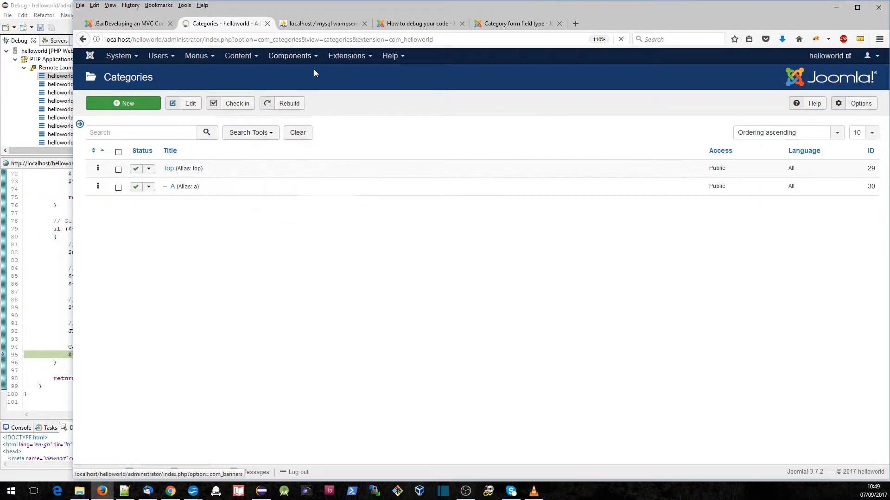
click(80, 125)
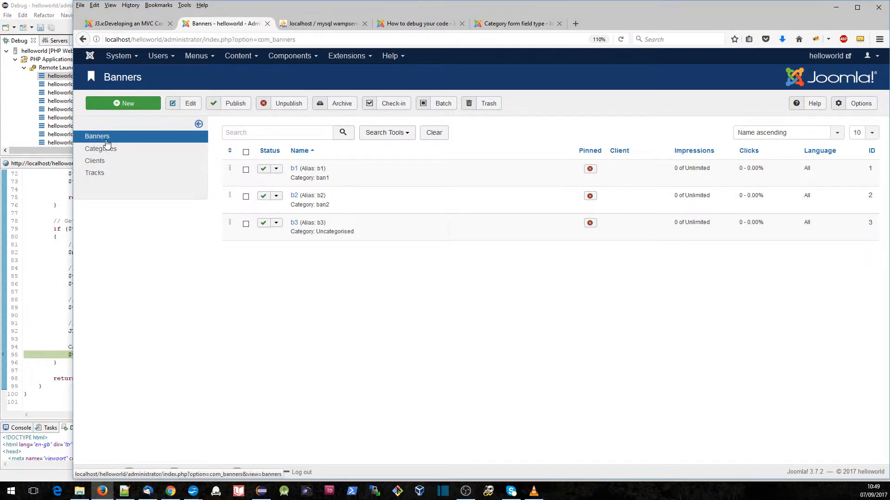
click(290, 56)
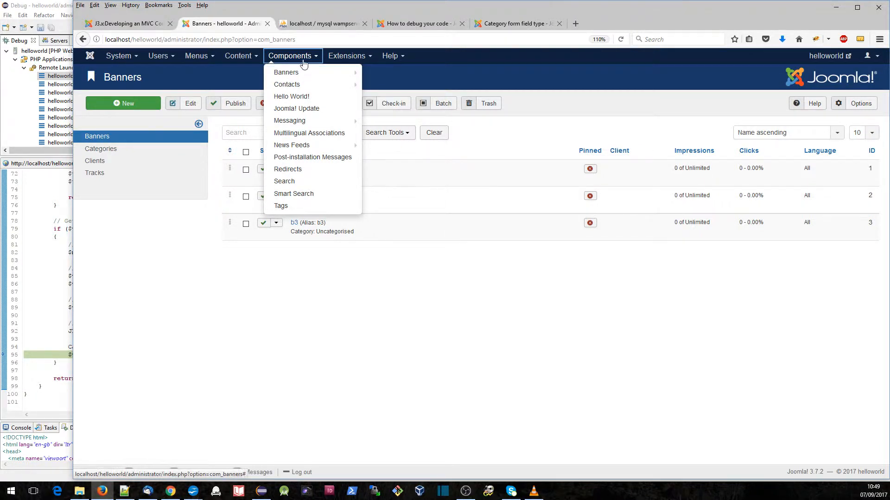
mouse_move(286, 72)
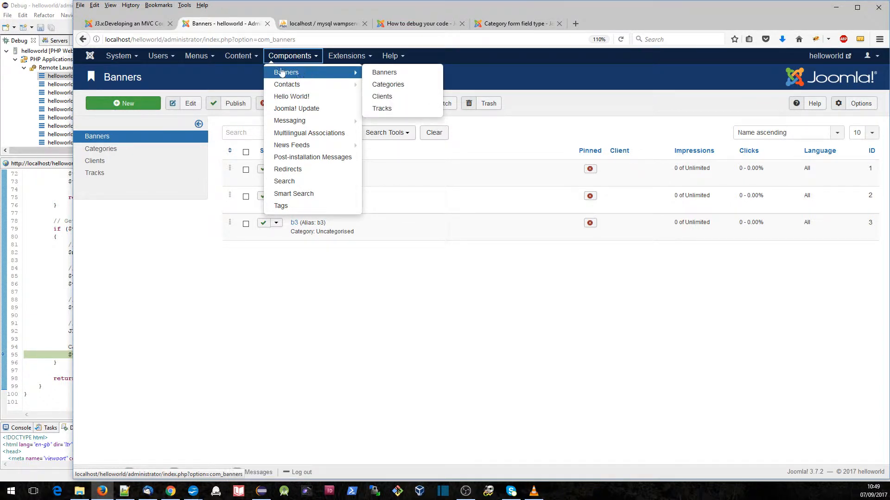
- Switch to the Hello World! messages manager from the Components menu
click(291, 97)
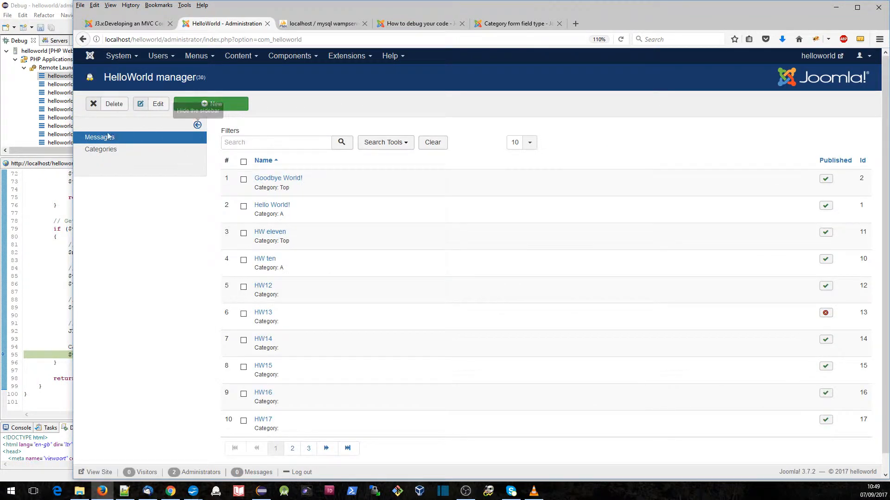
click(290, 59)
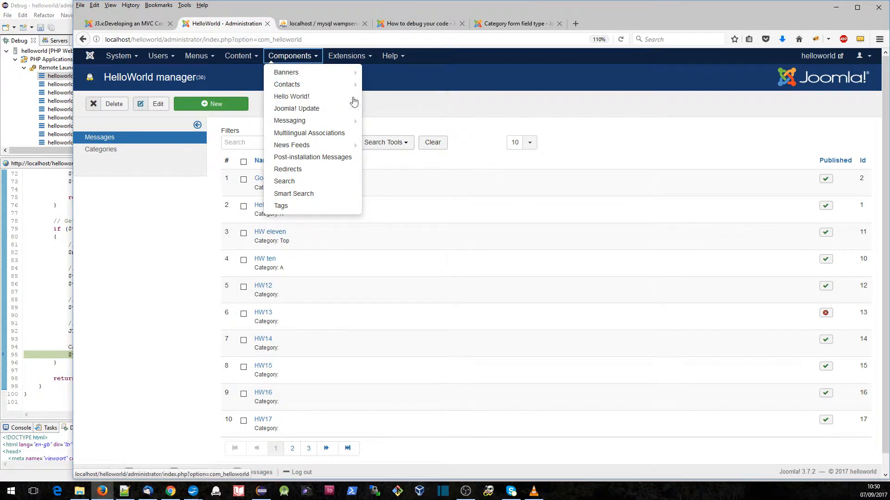
mouse_move(285, 72)
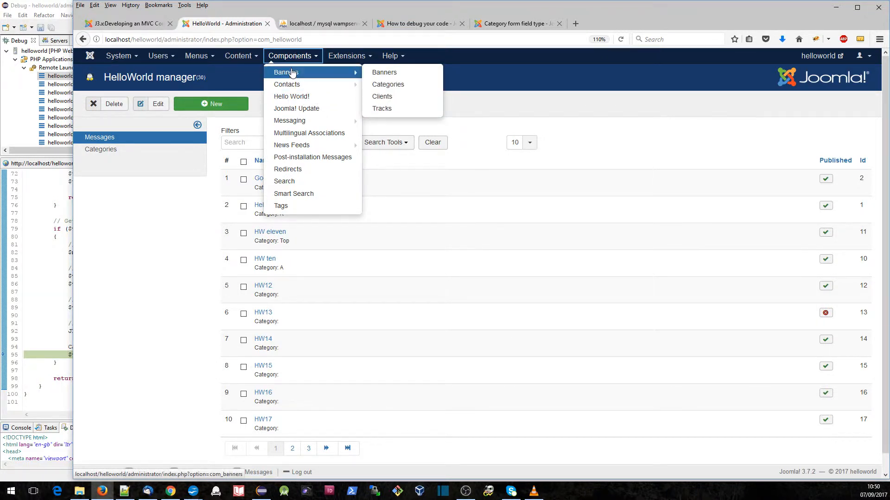
- In the Banners manager's Search Tools, filter the list to category ban1, leaving only b1
click(381, 77)
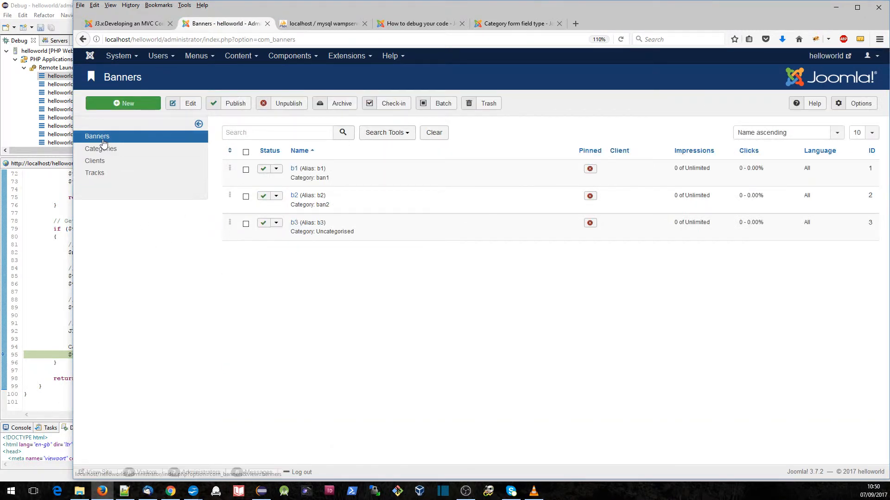
click(387, 132)
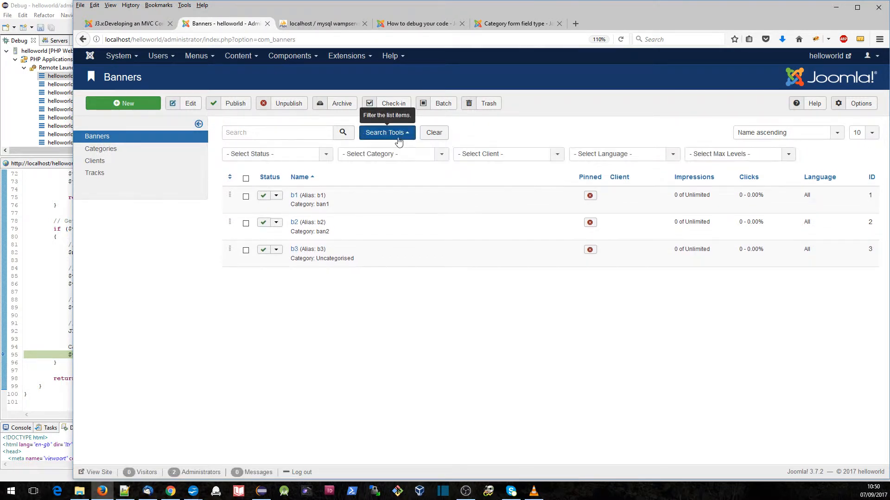
click(327, 156)
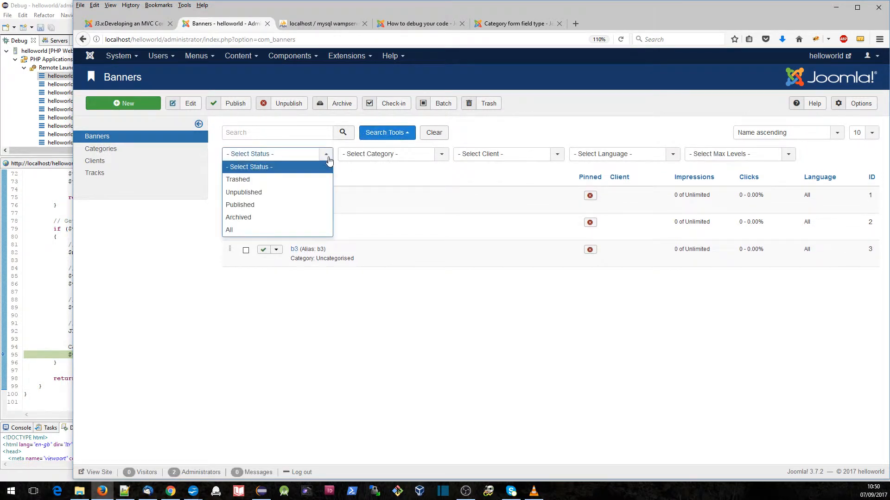
click(326, 155)
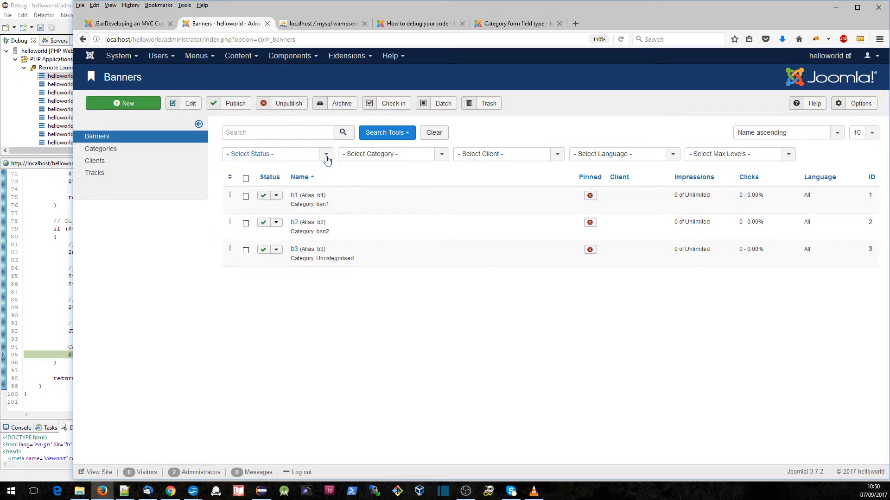
click(404, 159)
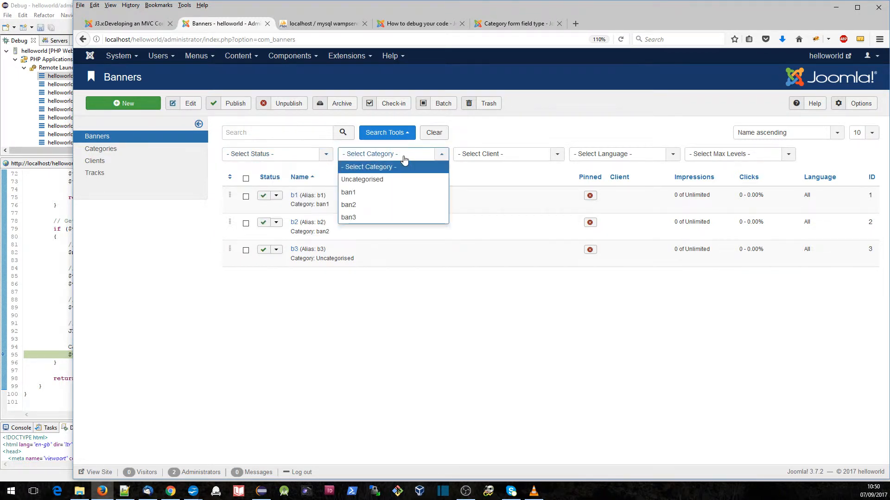
click(366, 196)
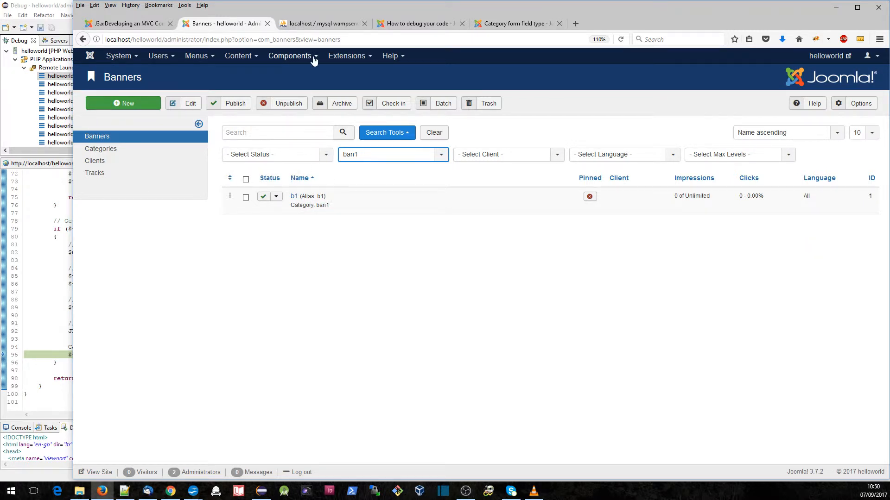
- Return to the Hello World! messages manager via the Components menu
click(292, 55)
click(292, 96)
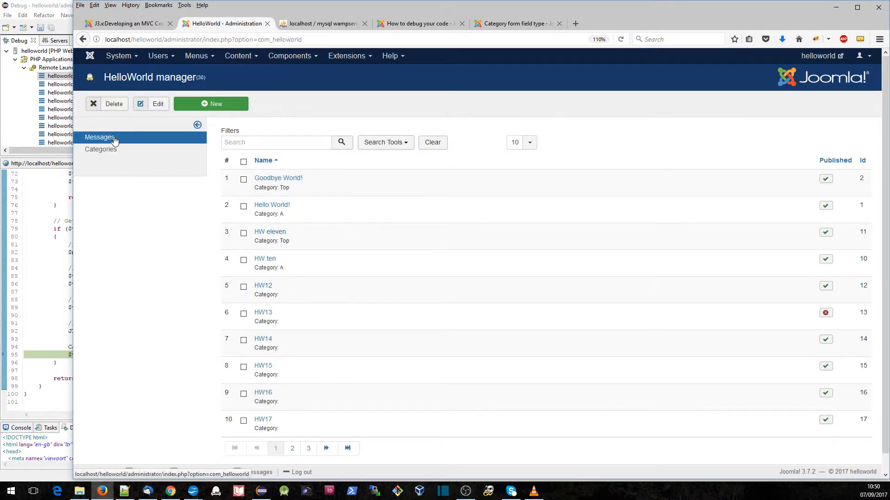
- Reveal the HelloWorld list's status-only Search Tools, then go to Extensions > Manage > Install
click(386, 142)
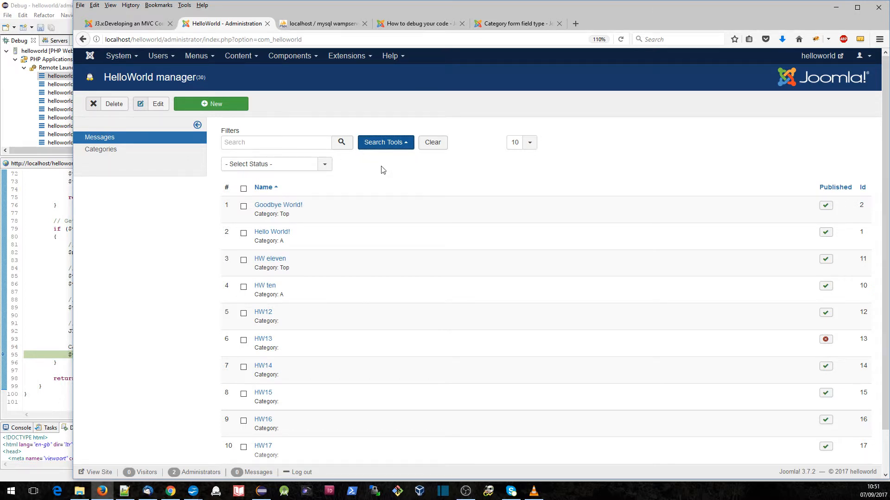
click(346, 55)
mouse_move(346, 73)
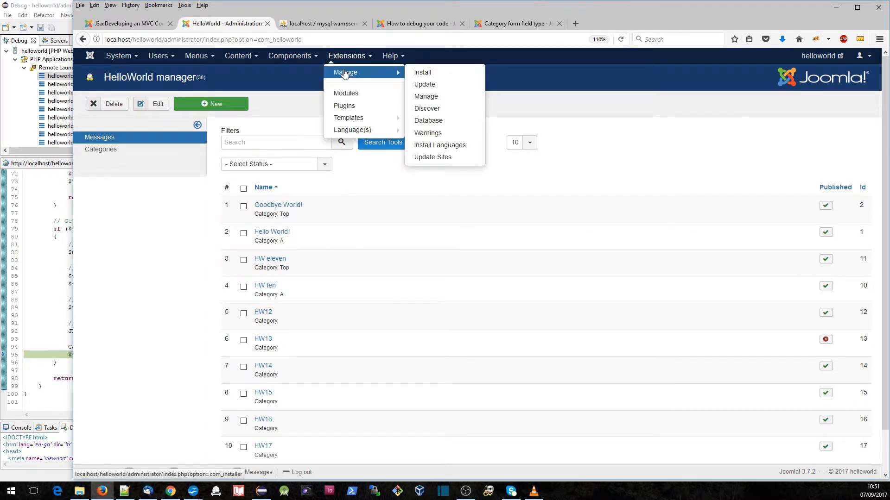
click(345, 73)
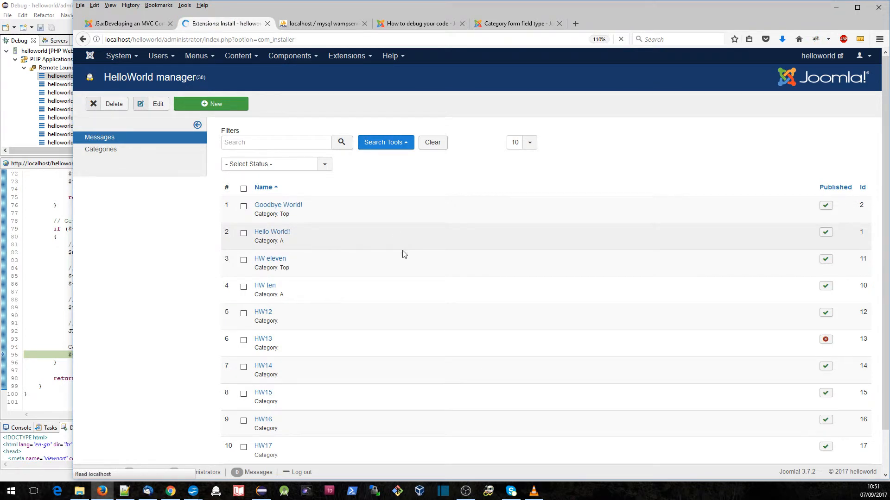
- Browse for and upload www-hw code12-alt.zip to install it, then check the Components menu
click(548, 367)
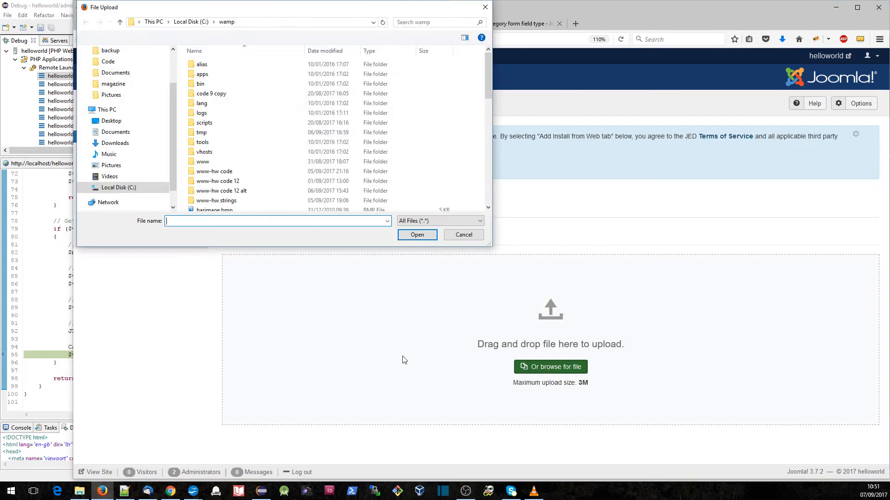
drag(491, 71, 489, 201)
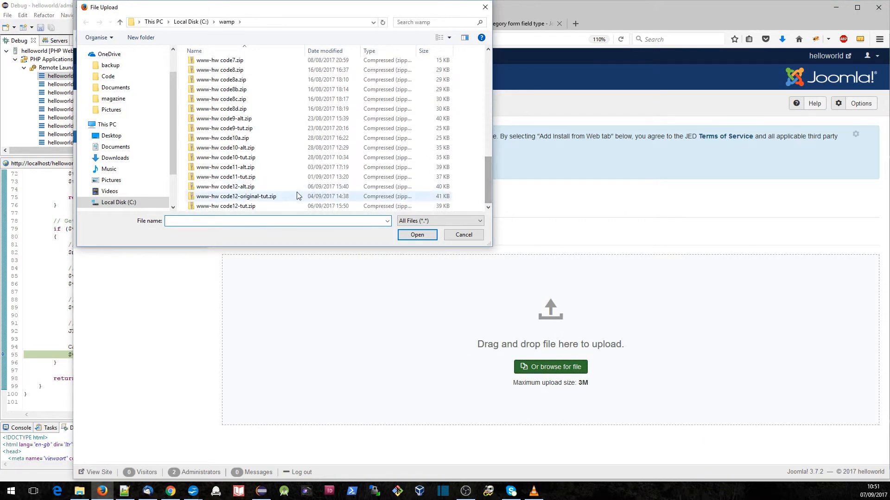
click(230, 186)
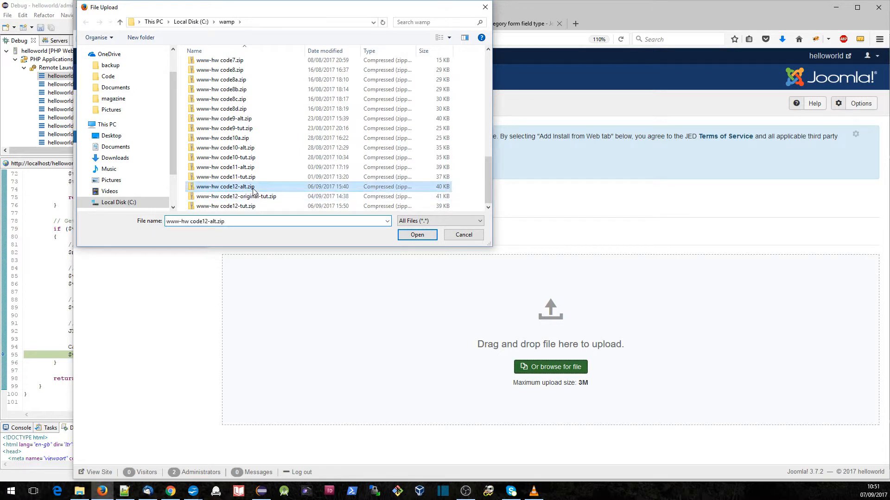
click(417, 235)
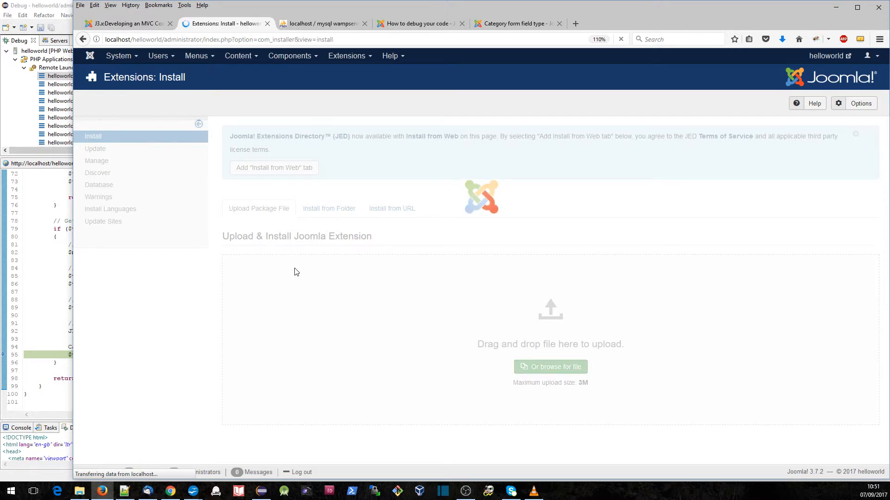
click(290, 56)
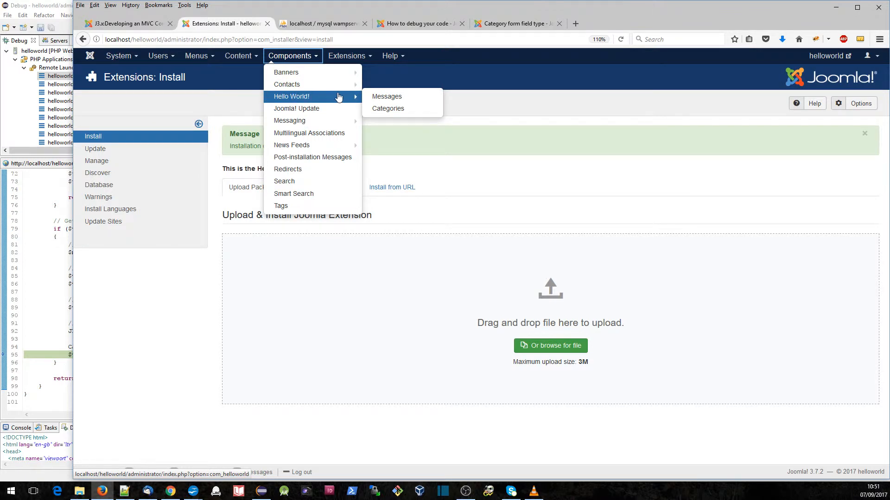
mouse_move(291, 96)
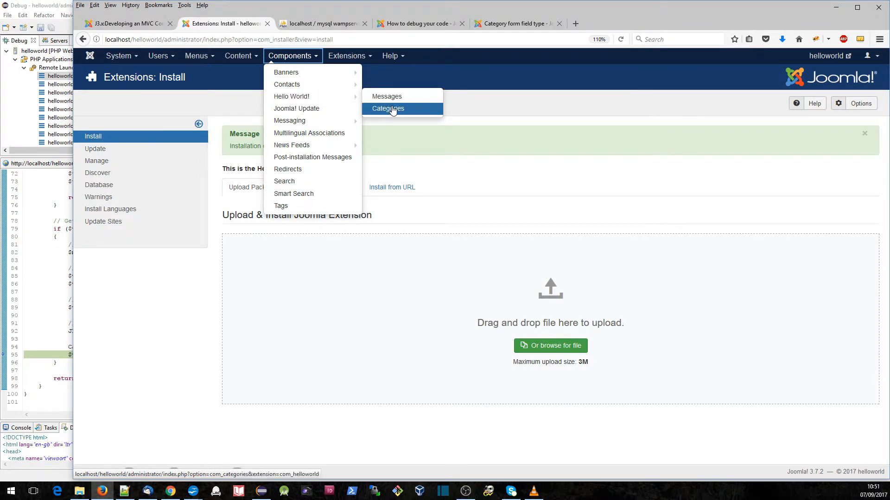
- Open HelloWorld Categories, go to Messages and filter by category Top in Search Tools
click(388, 109)
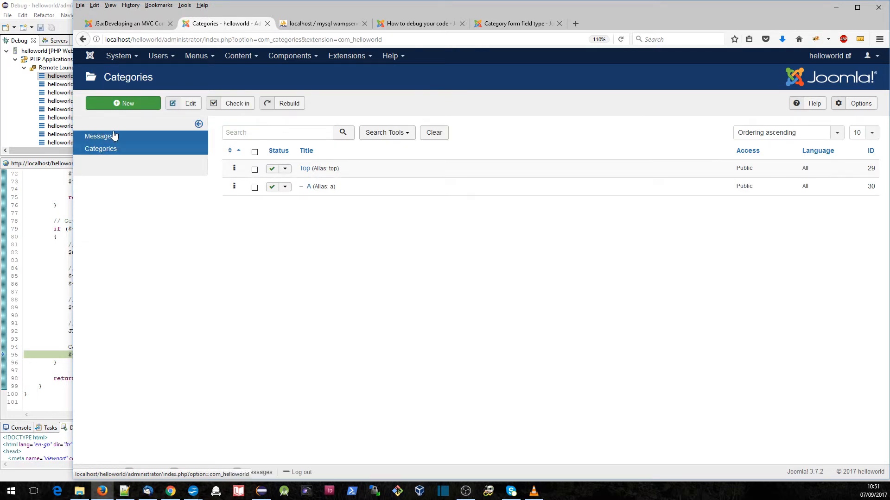
click(109, 137)
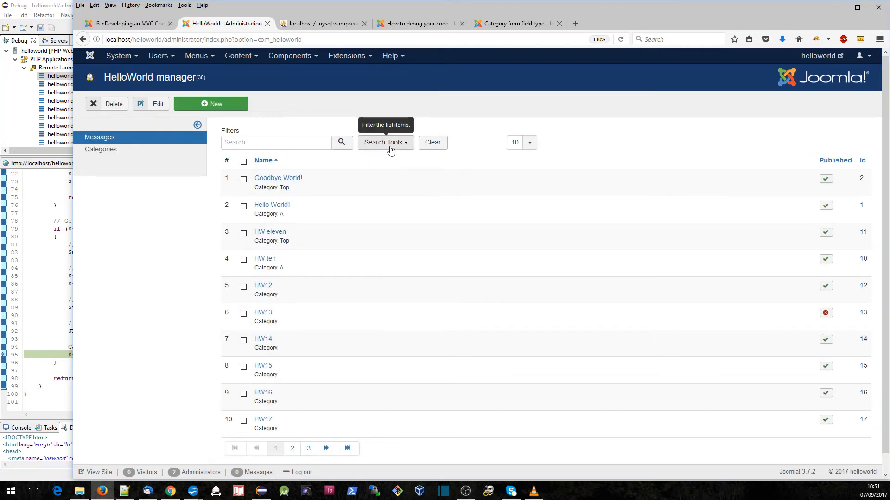
click(384, 143)
click(391, 164)
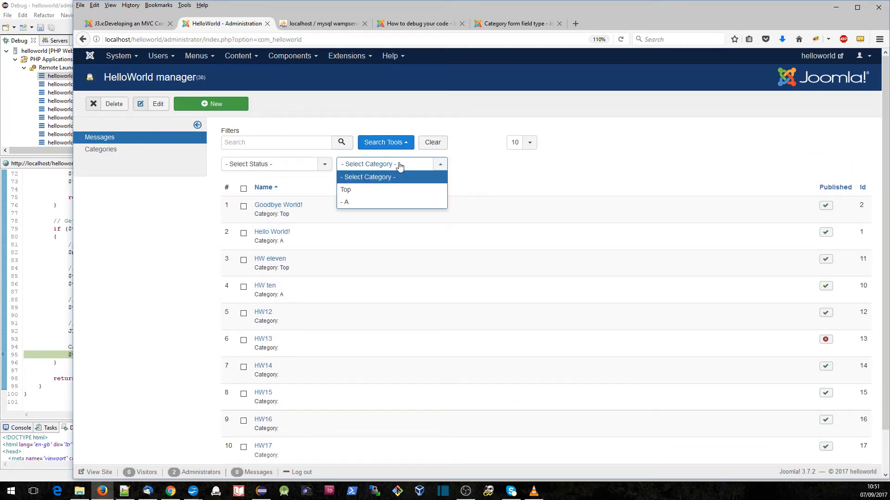
click(380, 189)
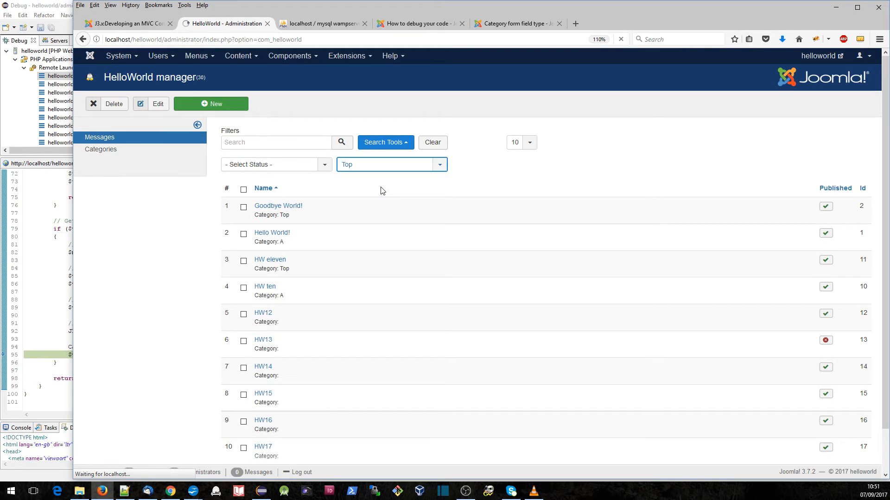